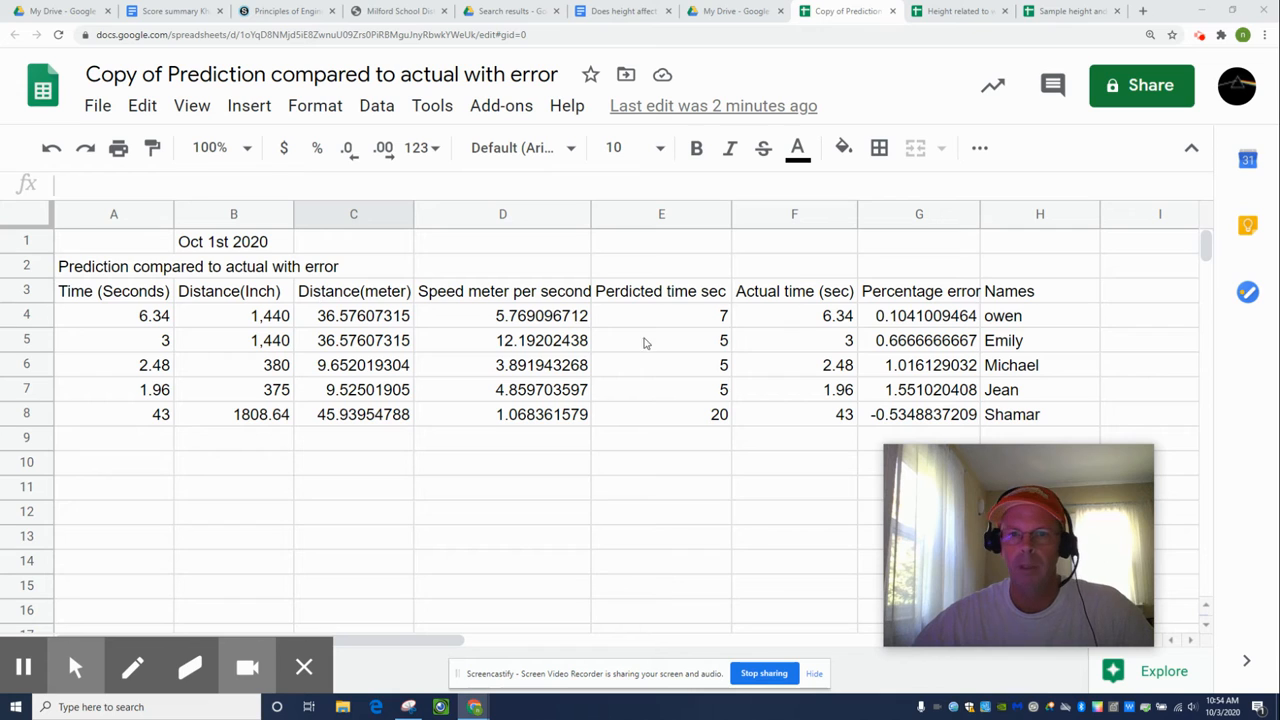
Correct the misspelled heading in cell E3 to "Predicted time sec".
left_click(655, 293)
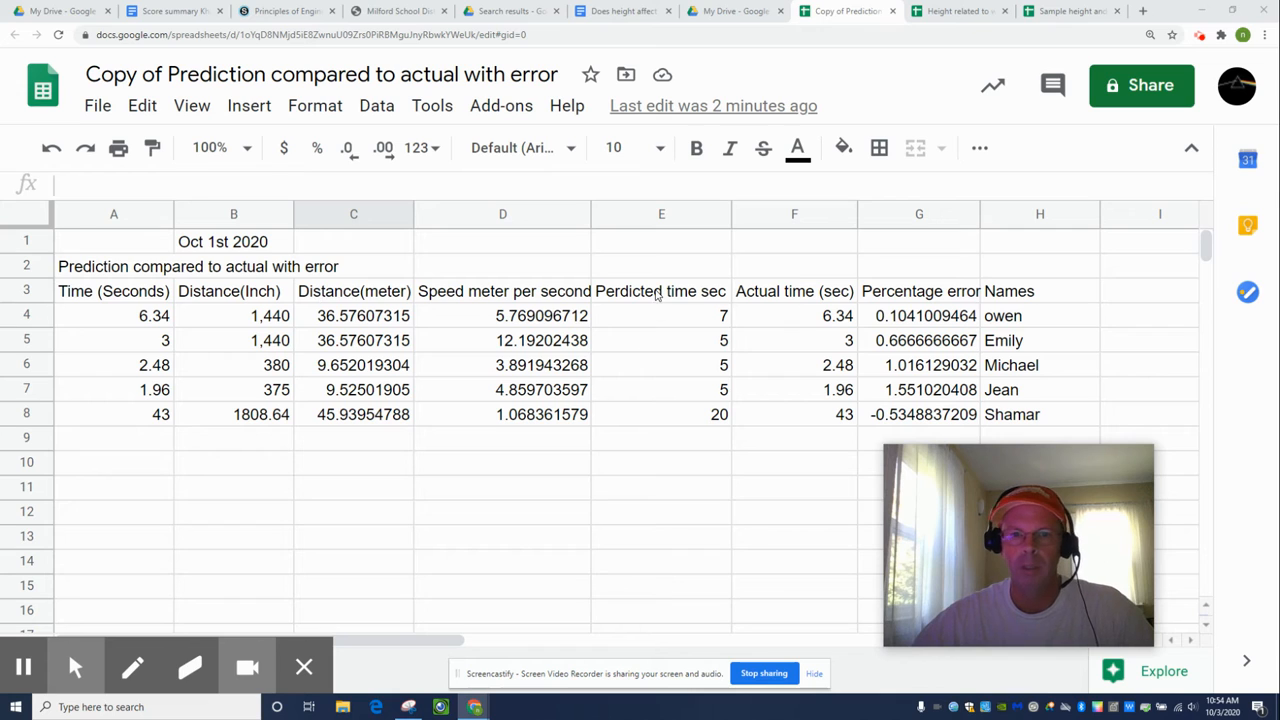
left_click(96, 185)
key("BackSpace")
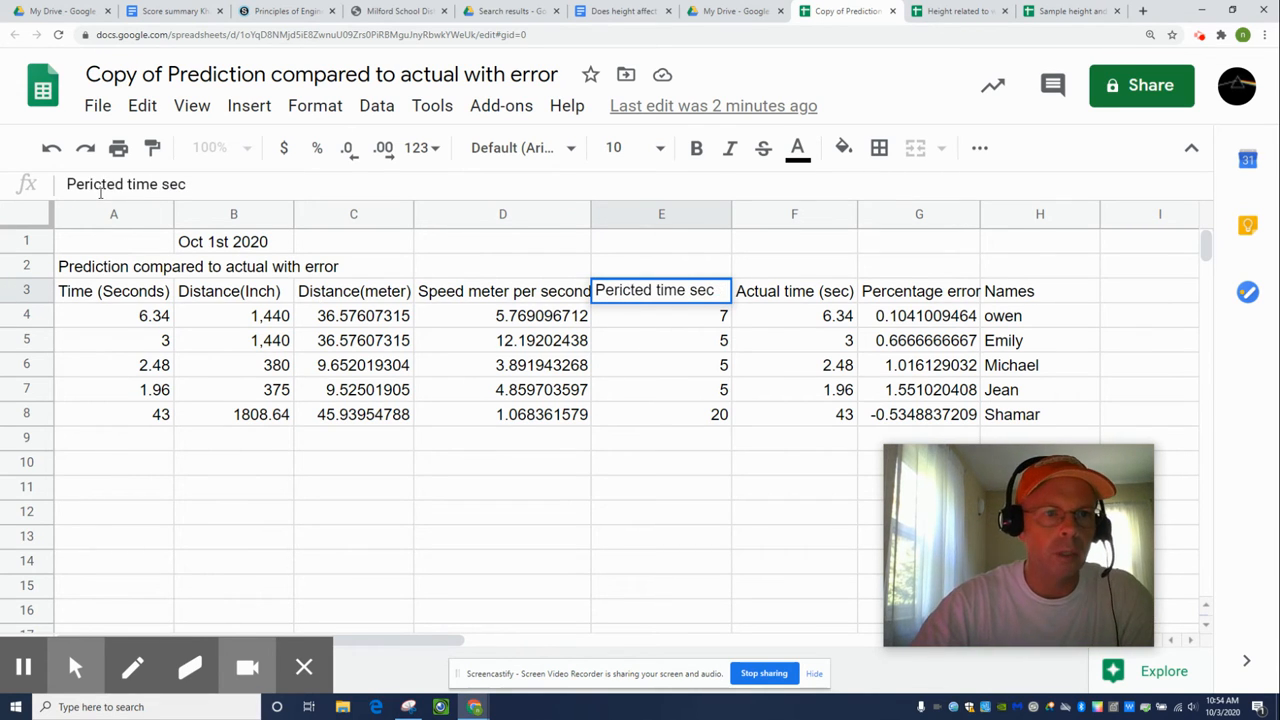
key("BackSpace")
key("BackSpace")
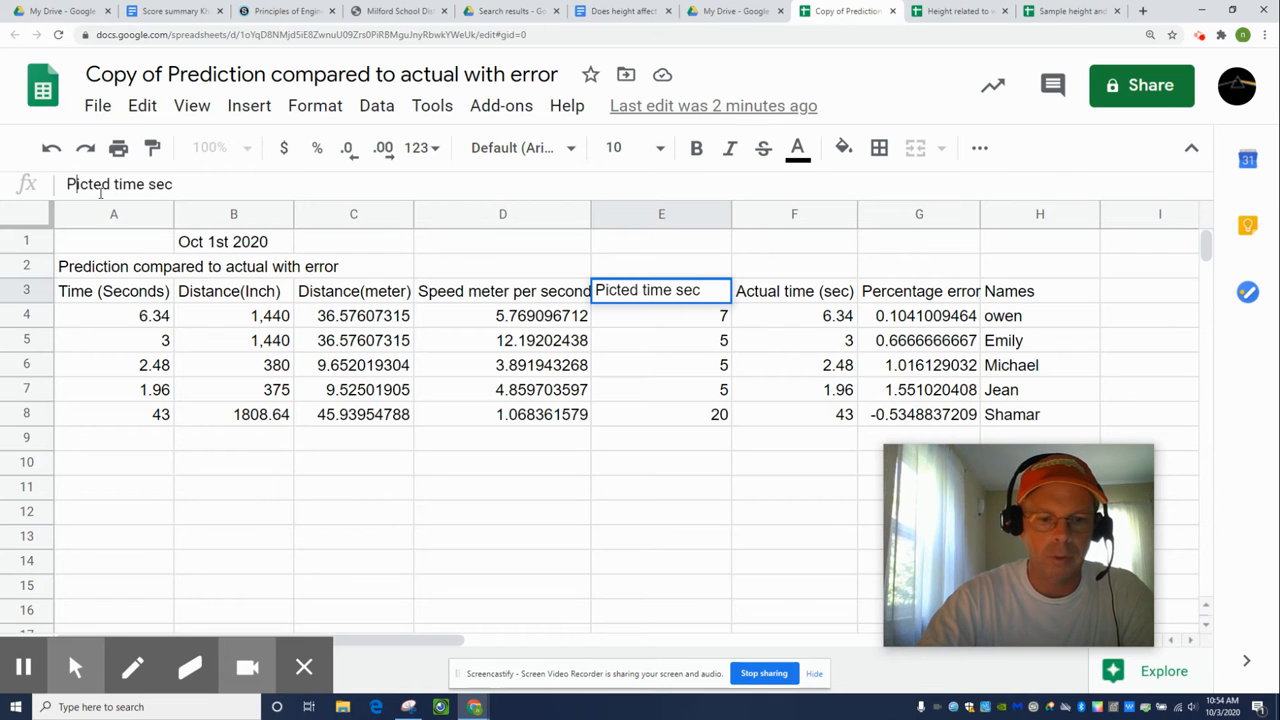
type("red")
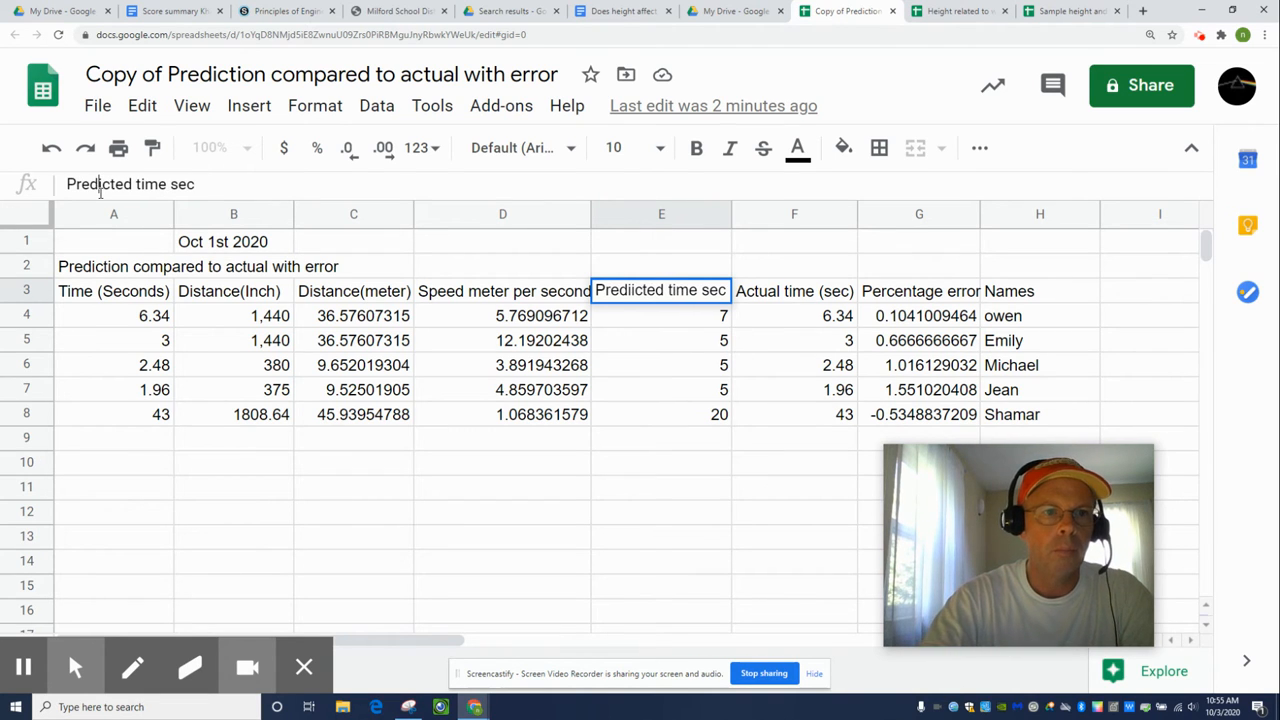
left_click(549, 492)
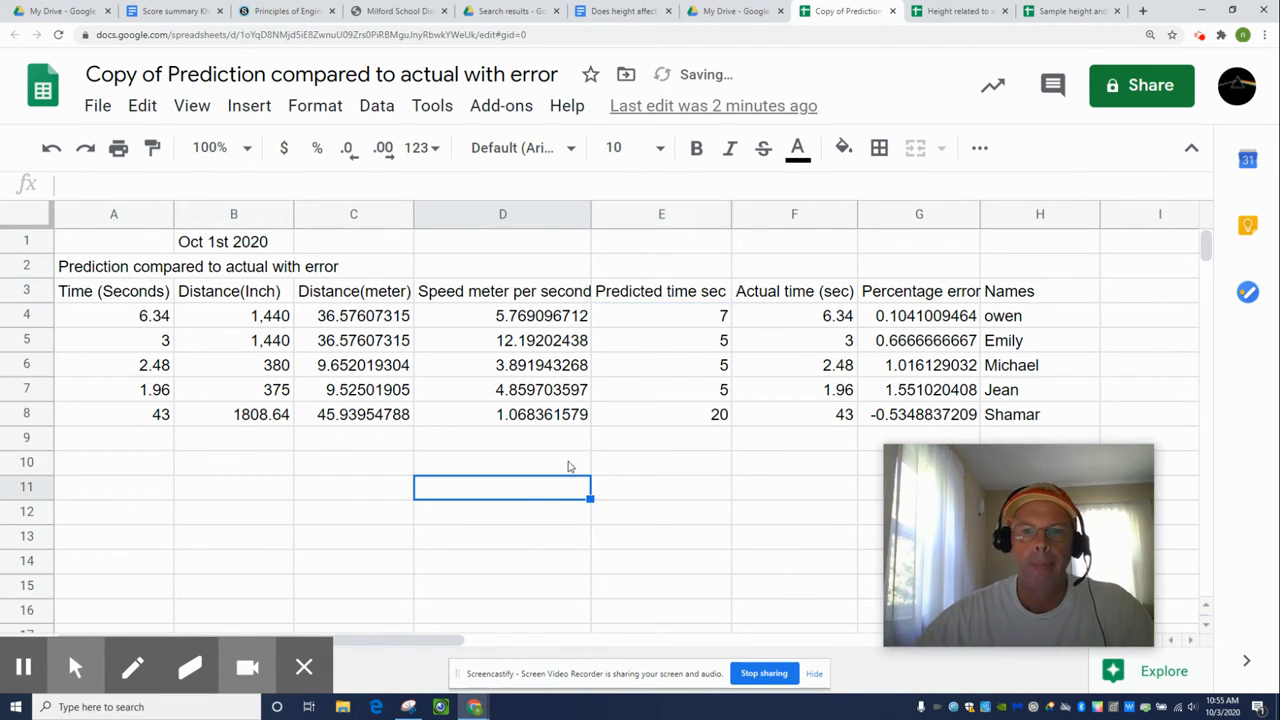
Put the unit in the E3 heading in parentheses so it reads "Predicted time (sec)".
left_click(668, 292)
left_click(171, 184)
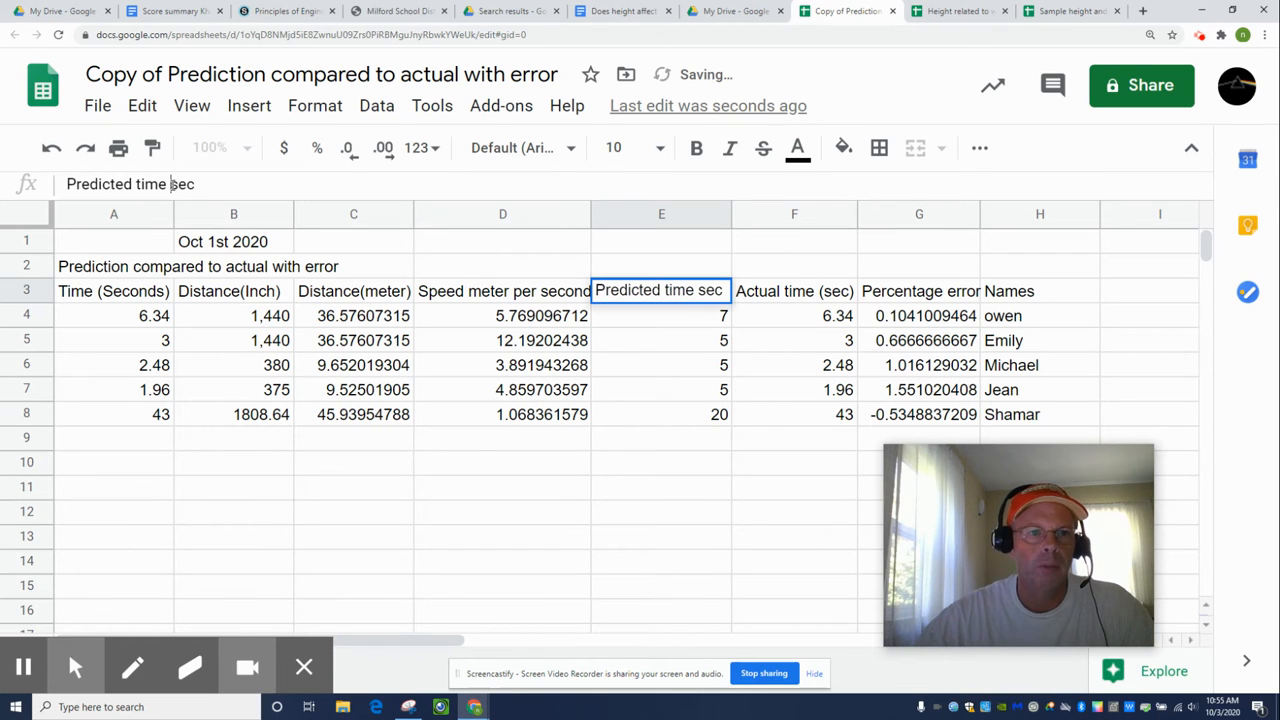
type("(")
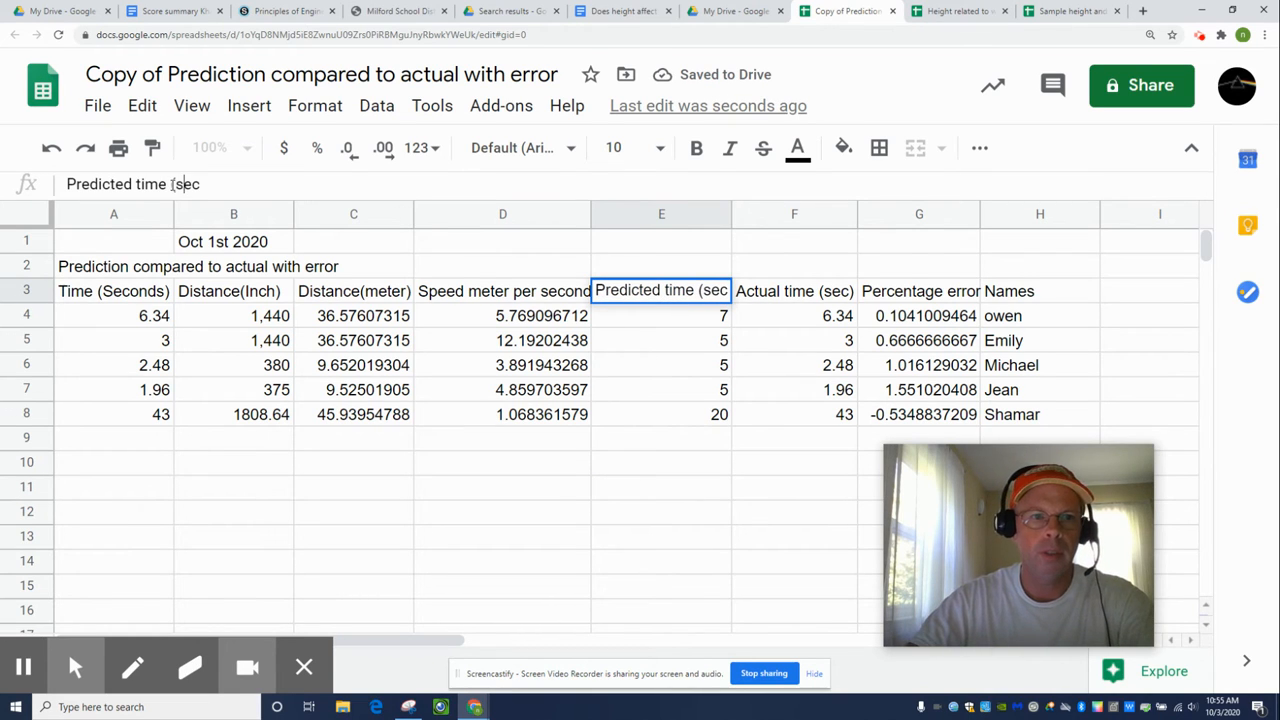
key("Right")
key("Right")
key("Right")
type(")")
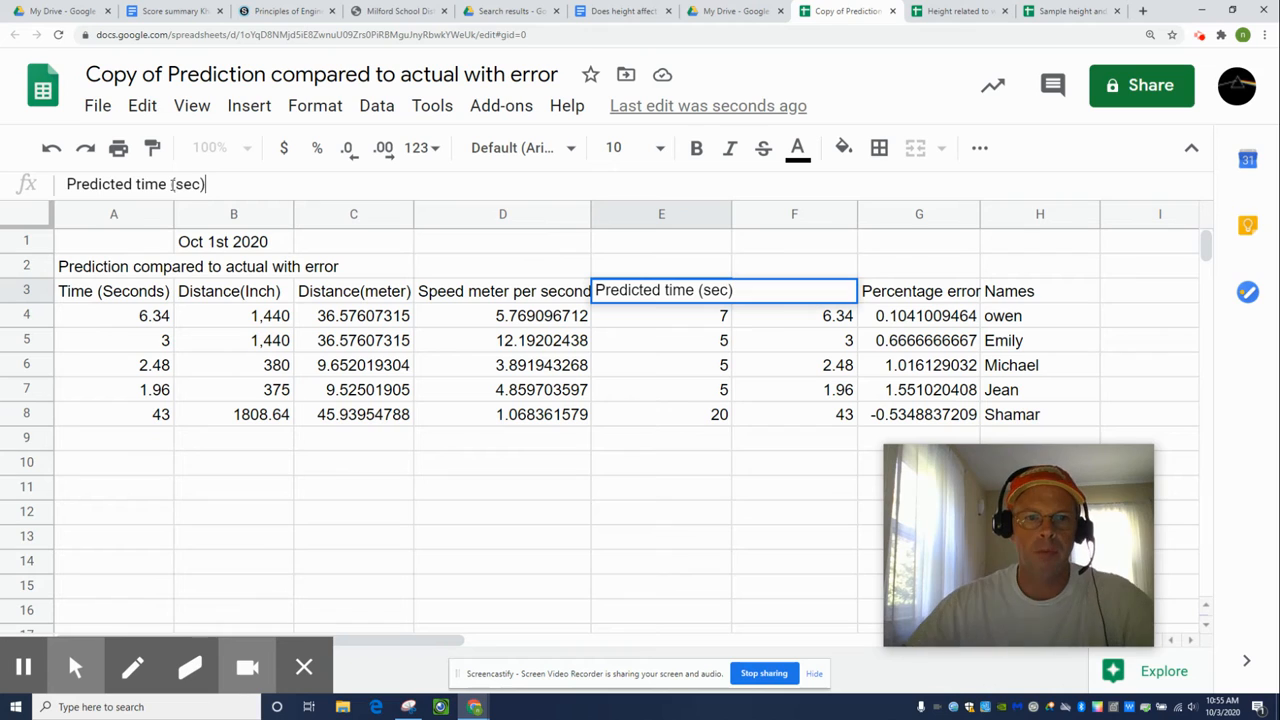
left_click(641, 532)
Put the unit in the D3 heading in parentheses so it reads "Speed (meter per second)".
left_click(499, 295)
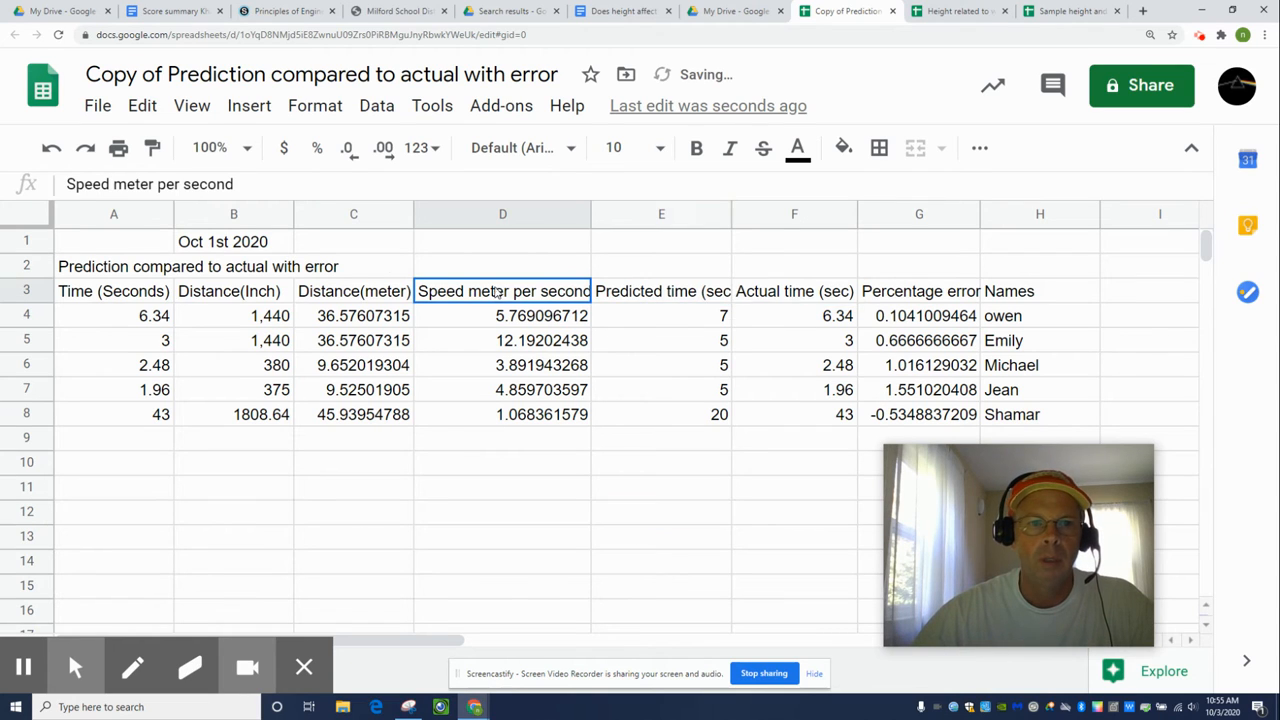
left_click(117, 184)
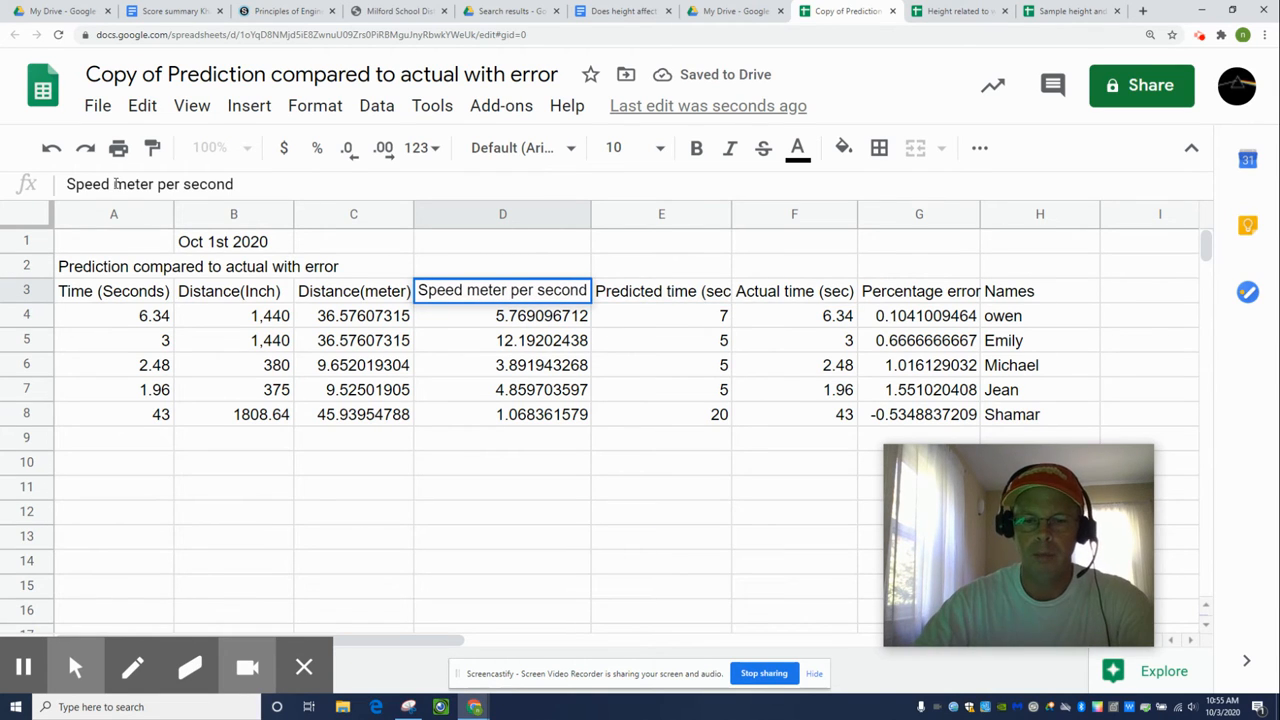
type("(")
key("Right")
key("Right")
key("Right")
key("Right")
key("Right")
key("Right")
key("Right")
key("Right")
key("Right")
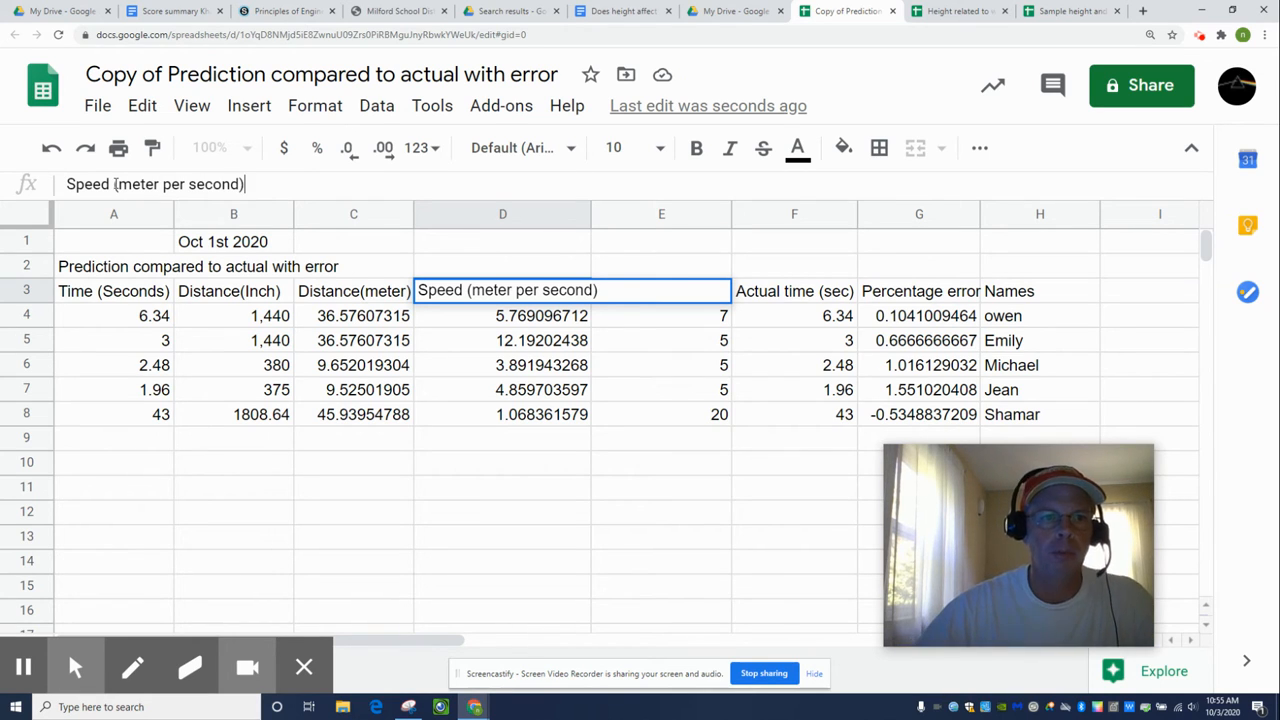
left_click_drag(112, 184, 204, 186)
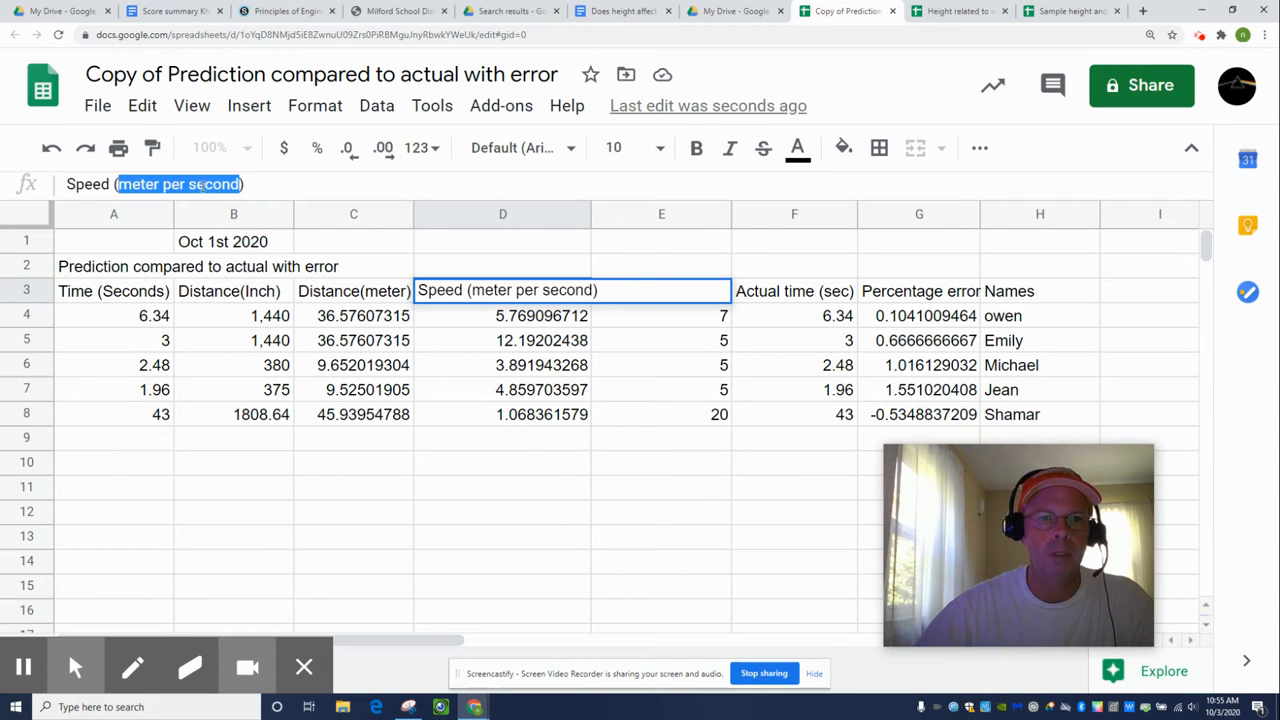
left_click(435, 466)
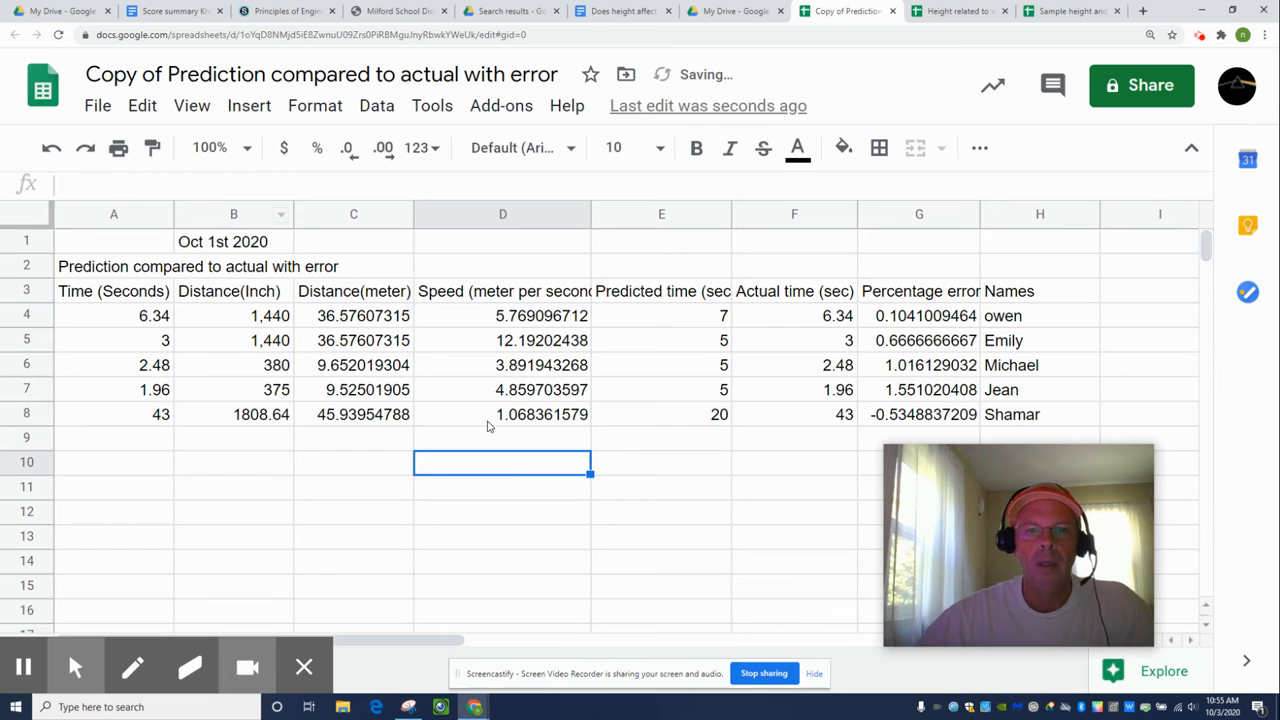
Clear the speed values in D4:D8 and enter the formula =C4/A4 in D4.
left_click_drag(491, 315, 490, 422)
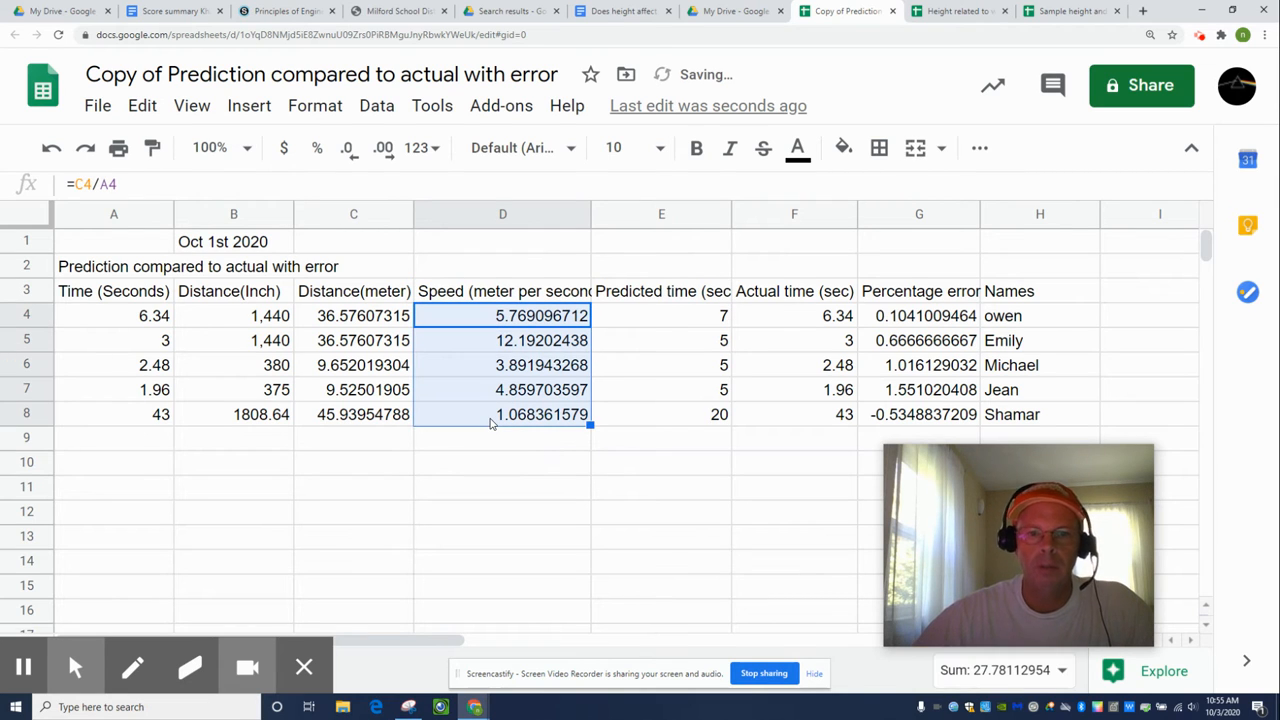
key("Delete")
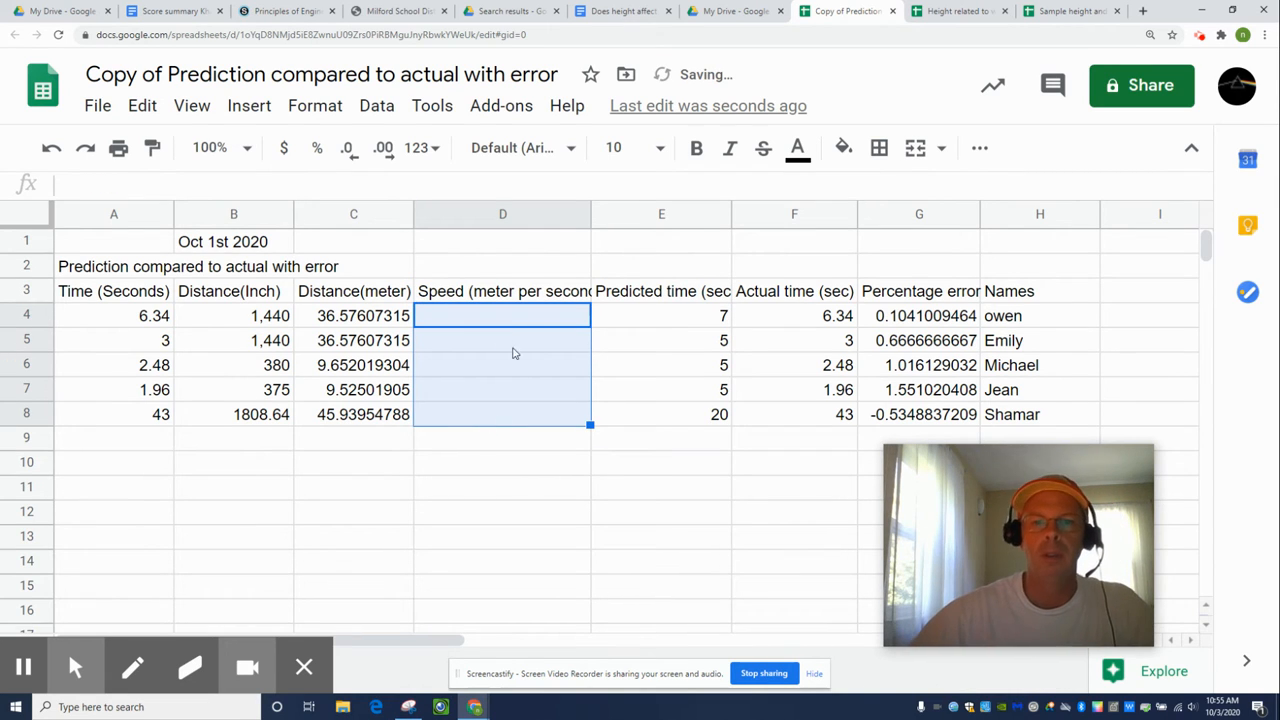
left_click(512, 316)
type("=")
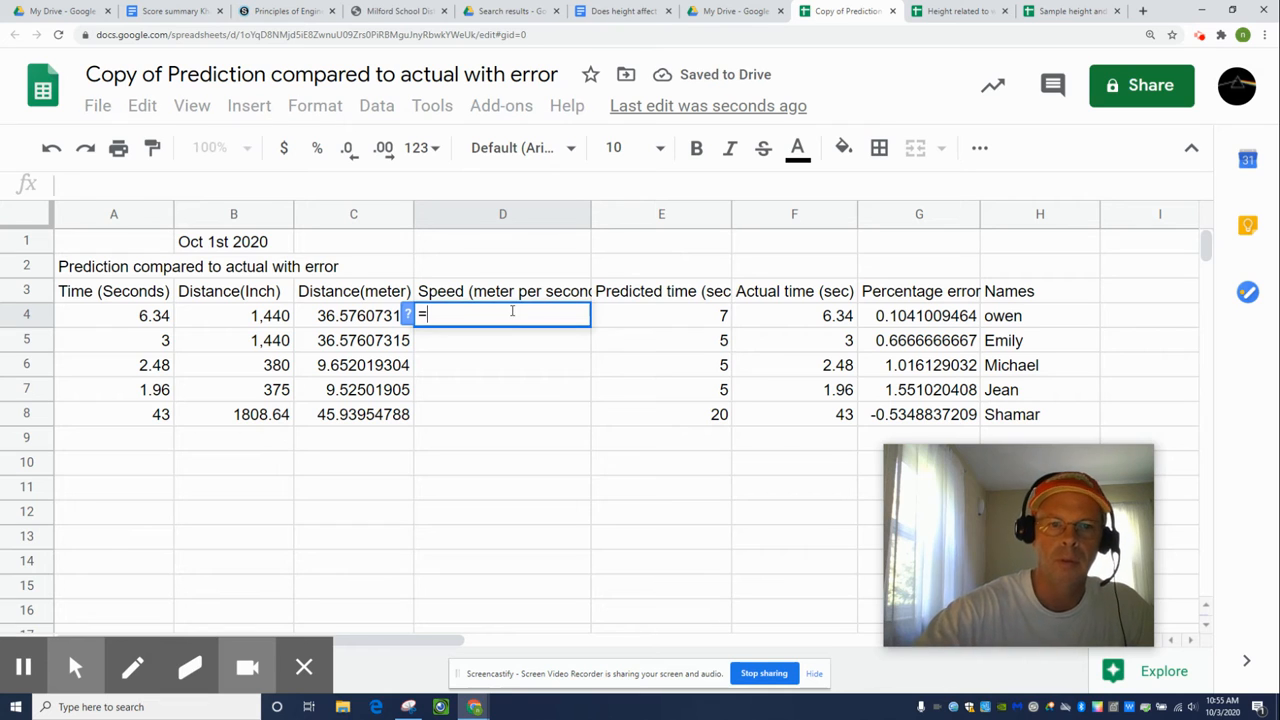
left_click(365, 318)
type("/")
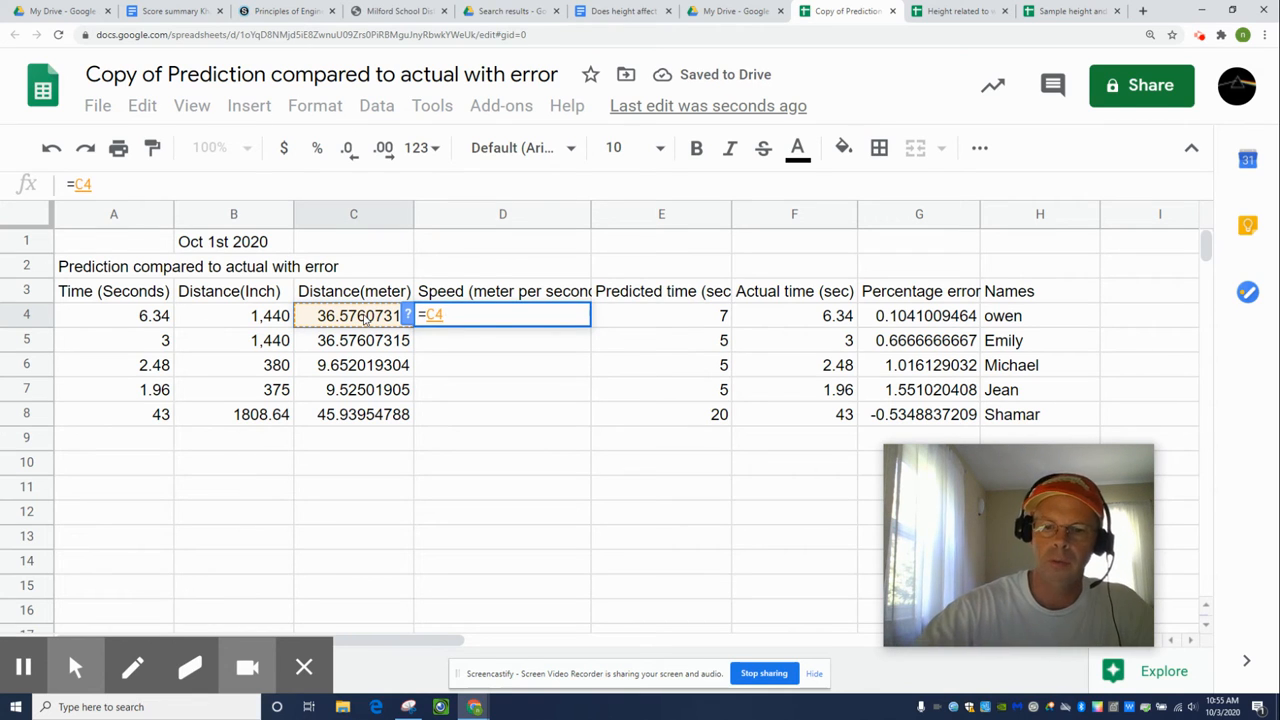
left_click(125, 313)
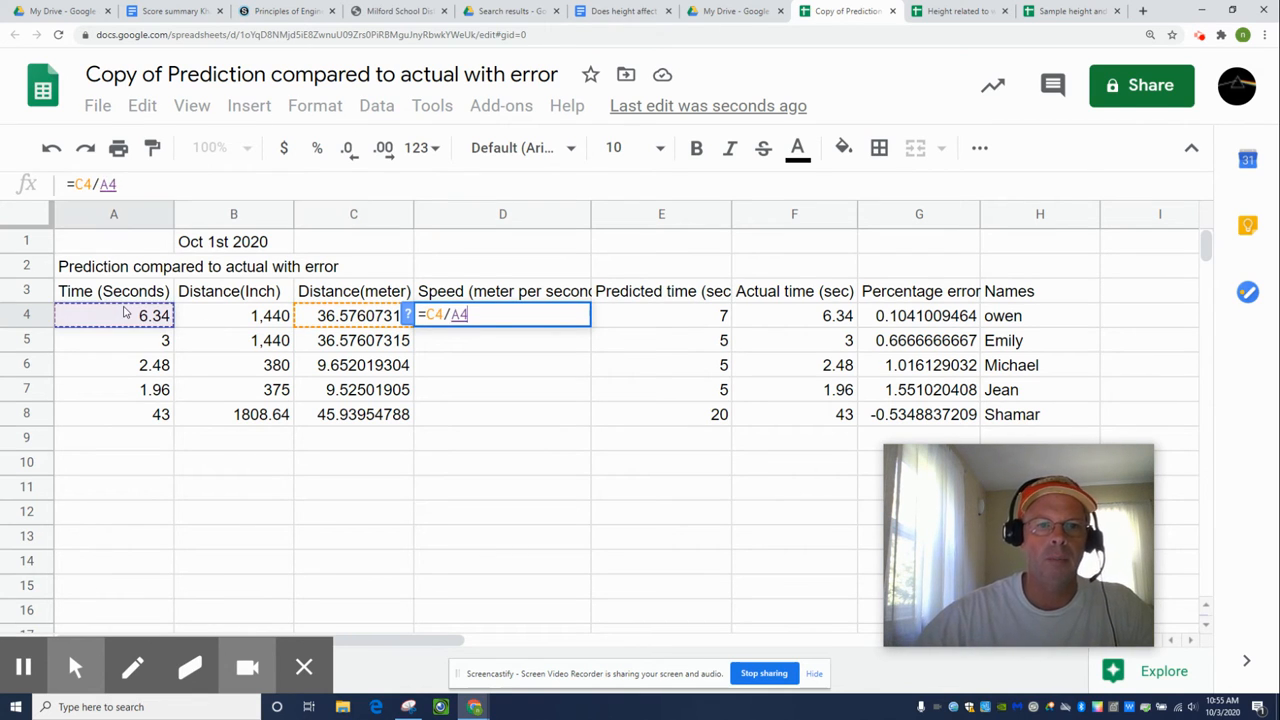
key("Return")
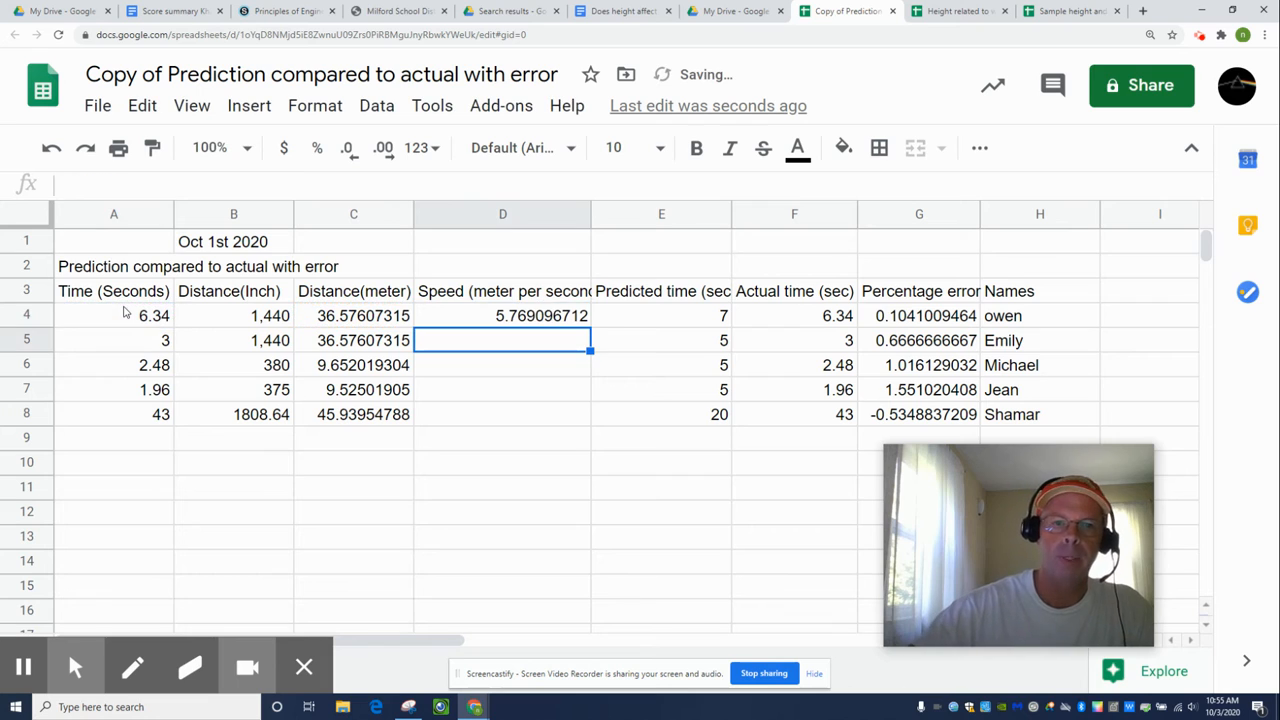
Fill the speed formula from D4 down to D8 and reduce these values to one decimal place.
left_click(505, 317)
left_click_drag(589, 317, 582, 418)
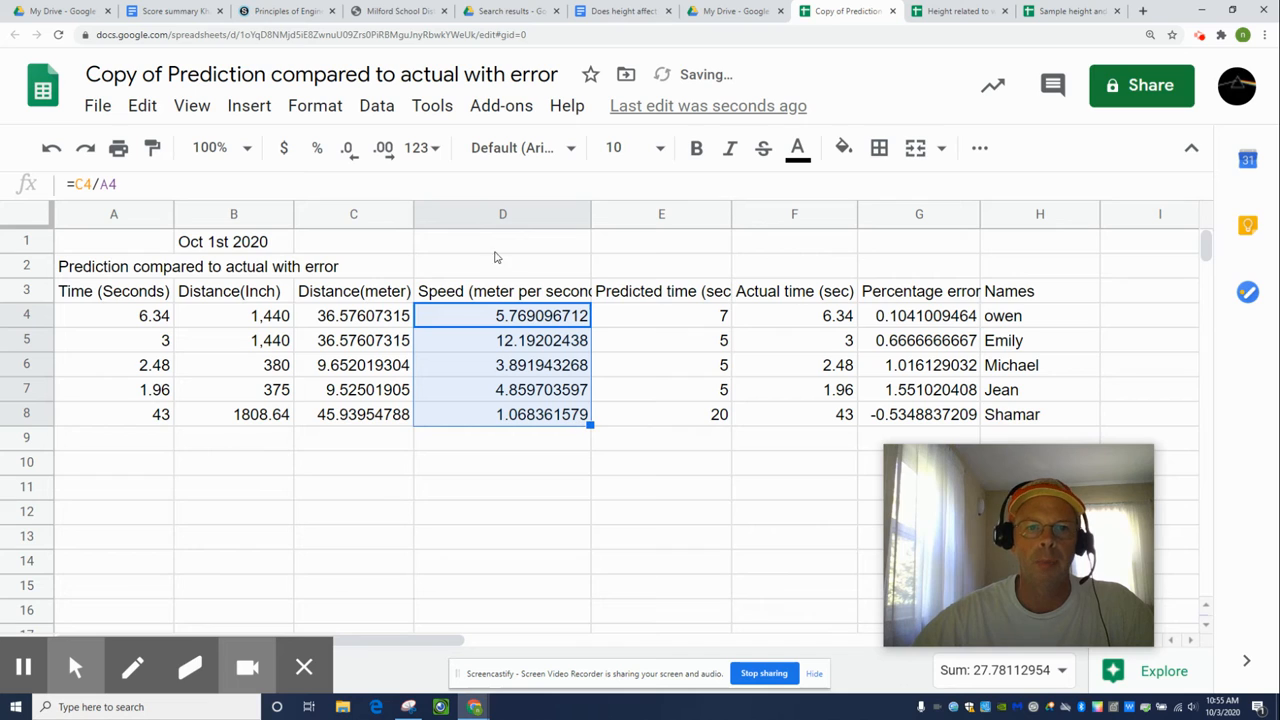
left_click(348, 149)
left_click(348, 149)
left_click(348, 149)
left_click(348, 149)
left_click(348, 149)
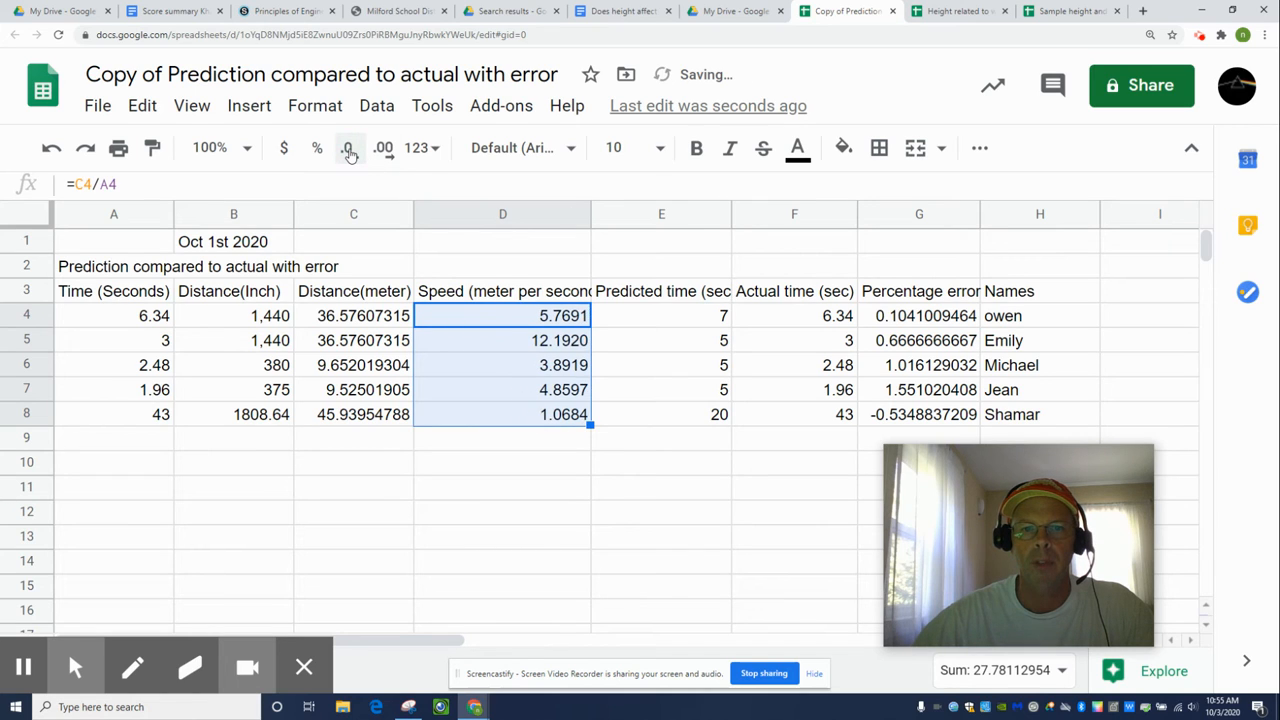
left_click(348, 149)
left_click(348, 149)
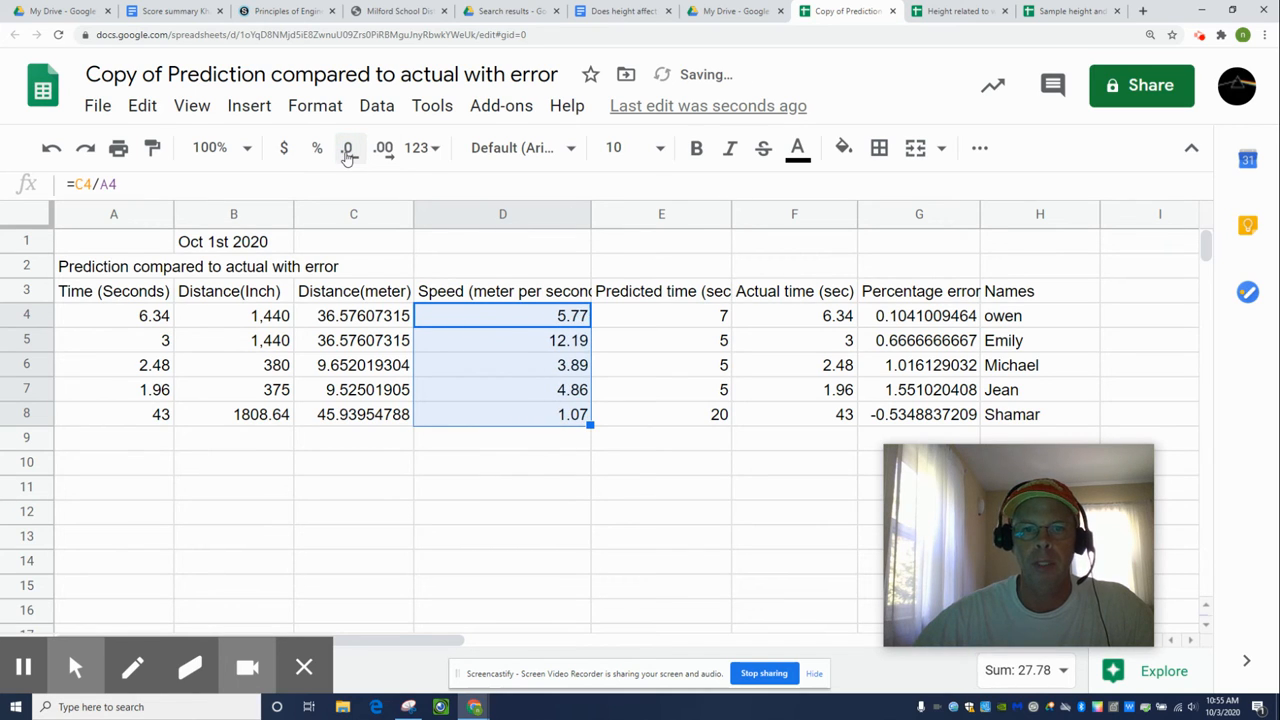
left_click(348, 149)
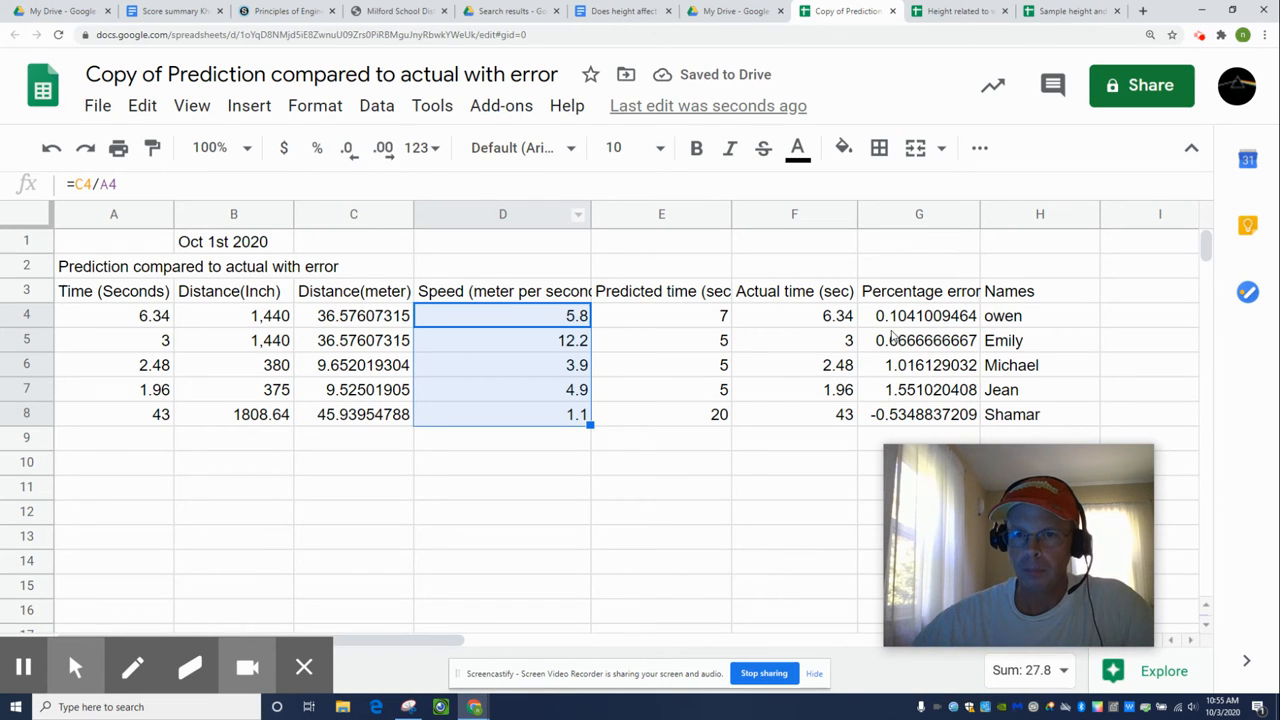
Clear the percentage errors in G4:G8 and enter the formula =(E4-F4)/F4 in G4.
left_click_drag(903, 323, 905, 425)
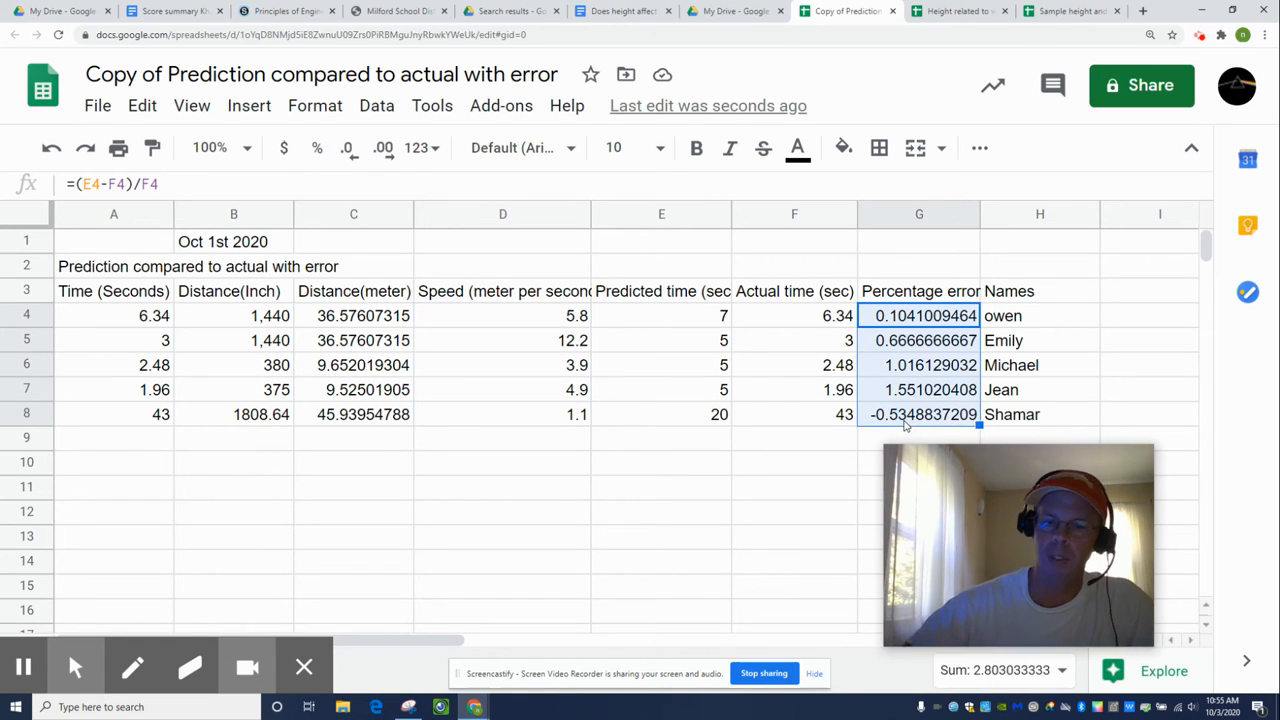
key("Delete")
left_click(905, 322)
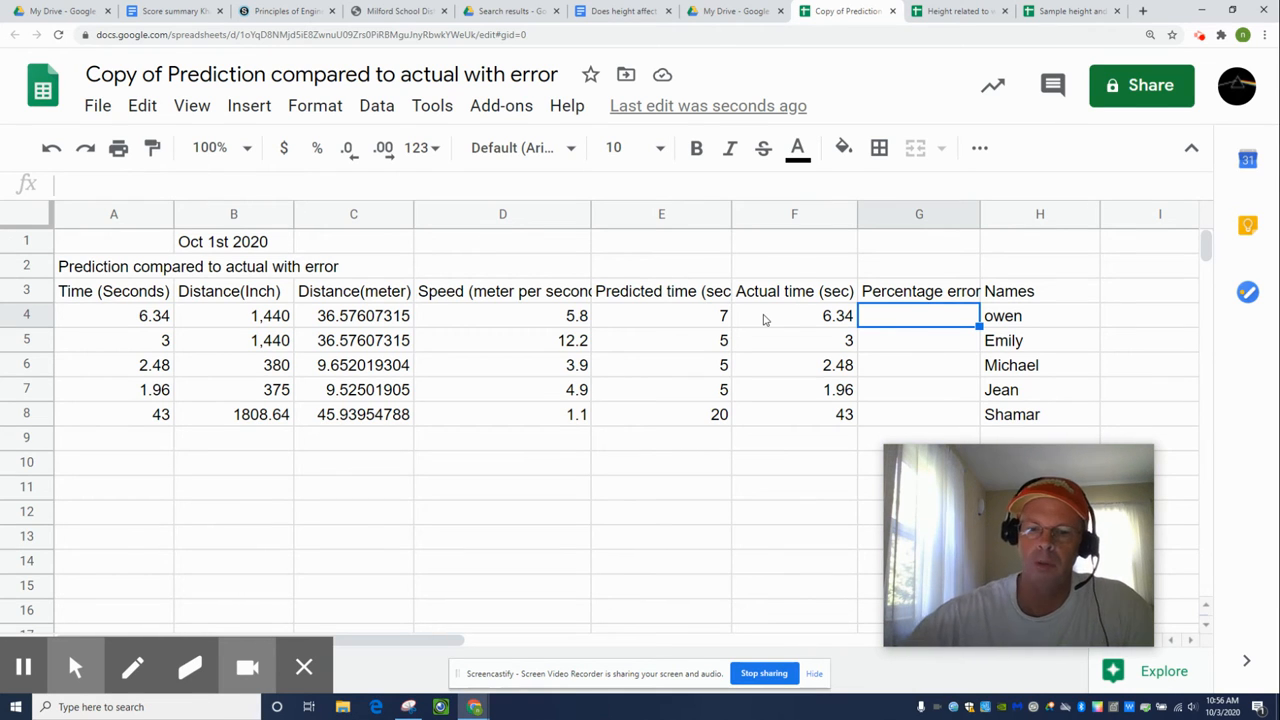
type("=")
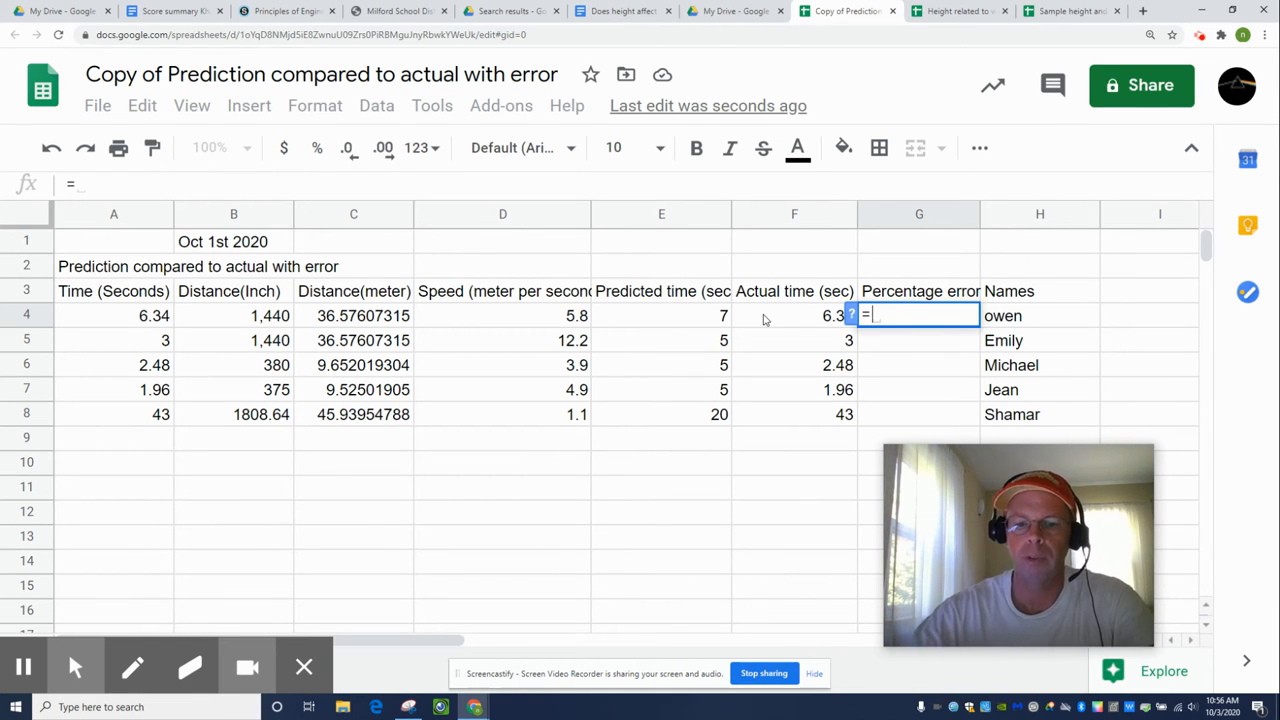
type("(")
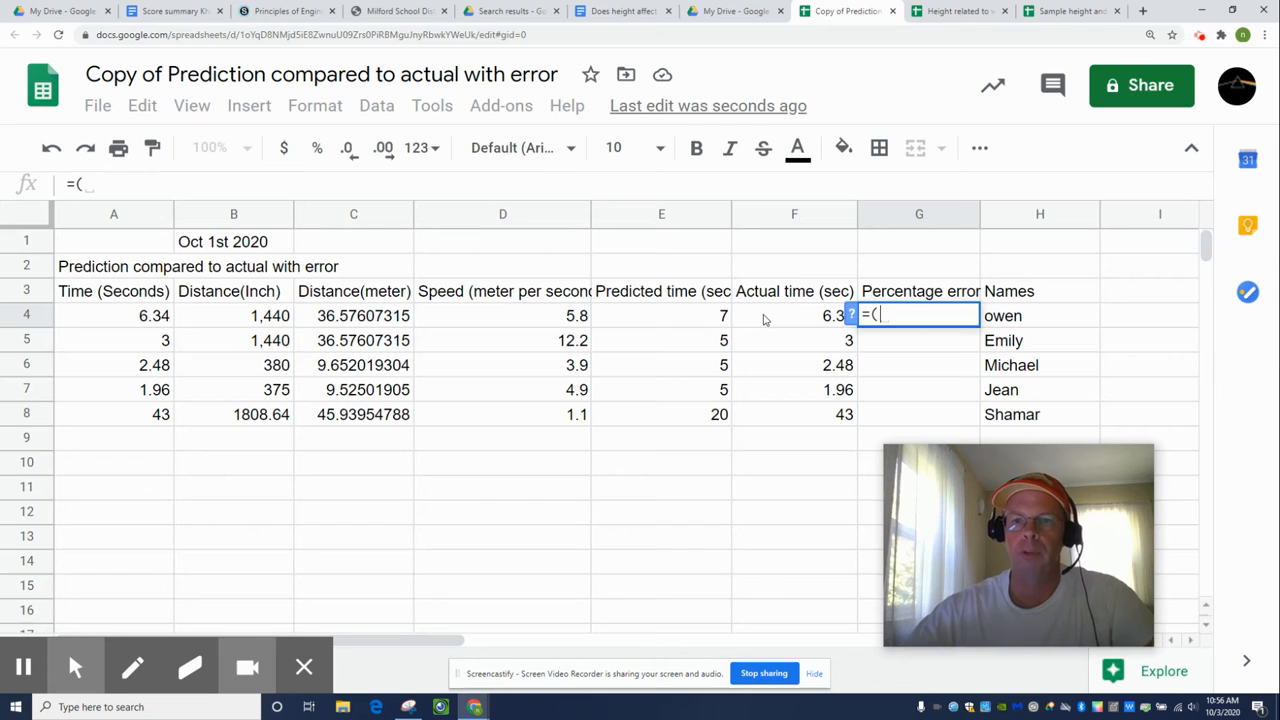
left_click(638, 318)
type("-")
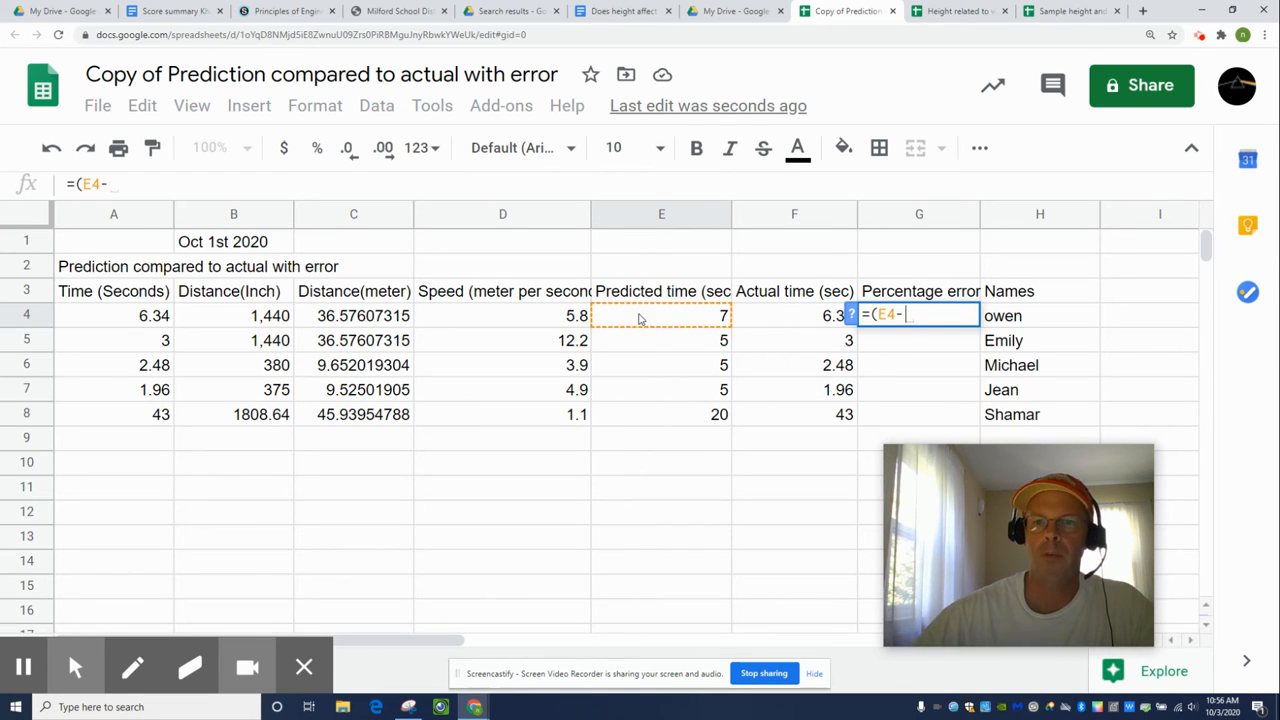
left_click(773, 316)
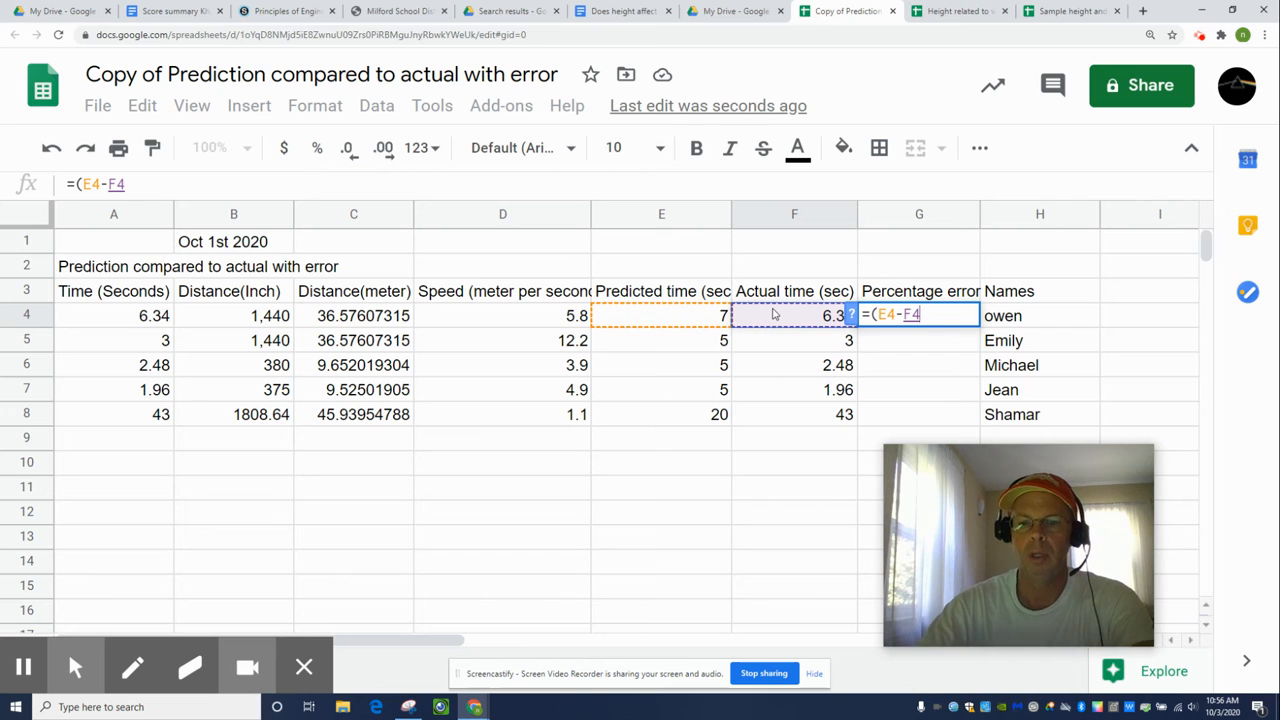
type(")")
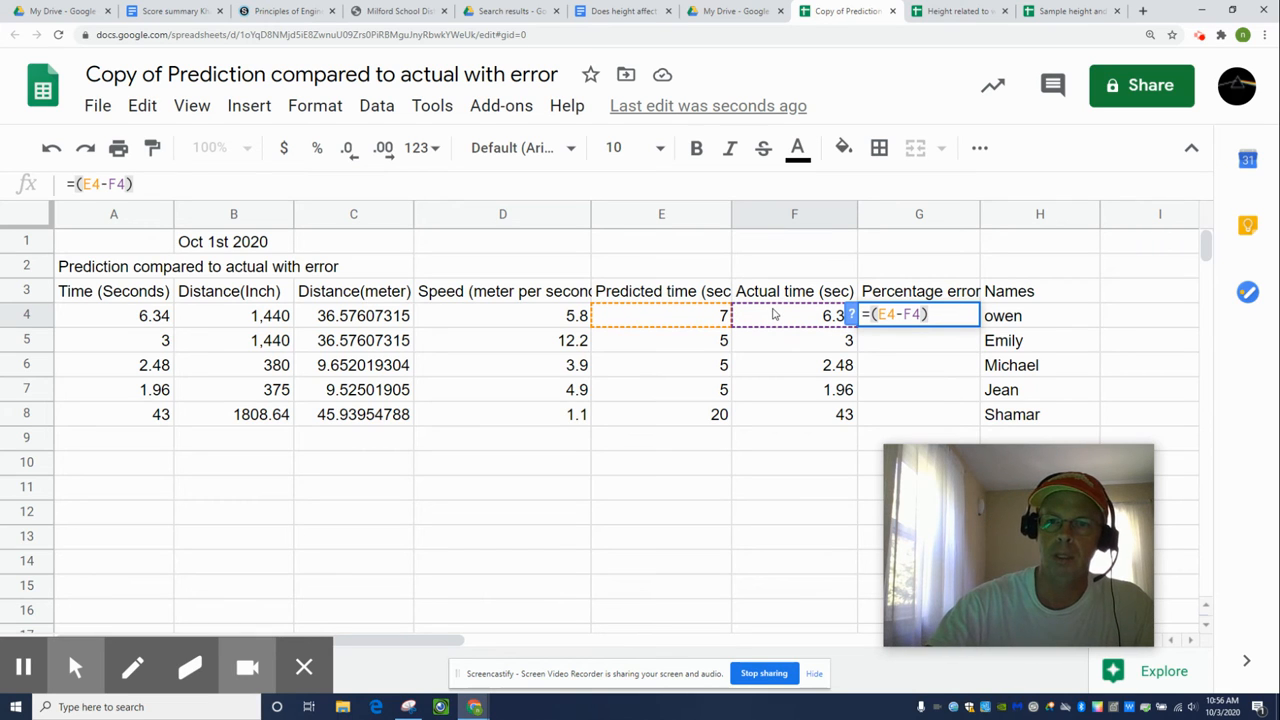
type("/")
left_click(773, 316)
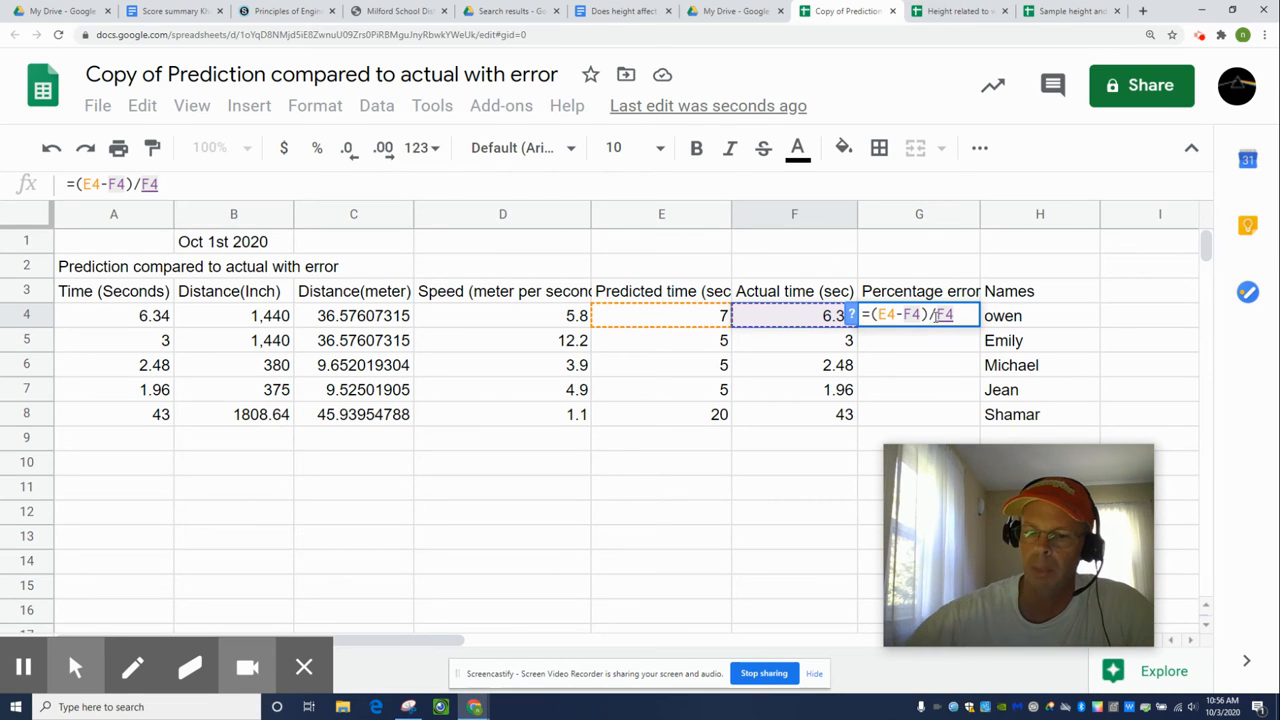
key("Return")
Fill the percentage error formula from G4 down to G8 and check the copied formula in G5.
left_click(936, 320)
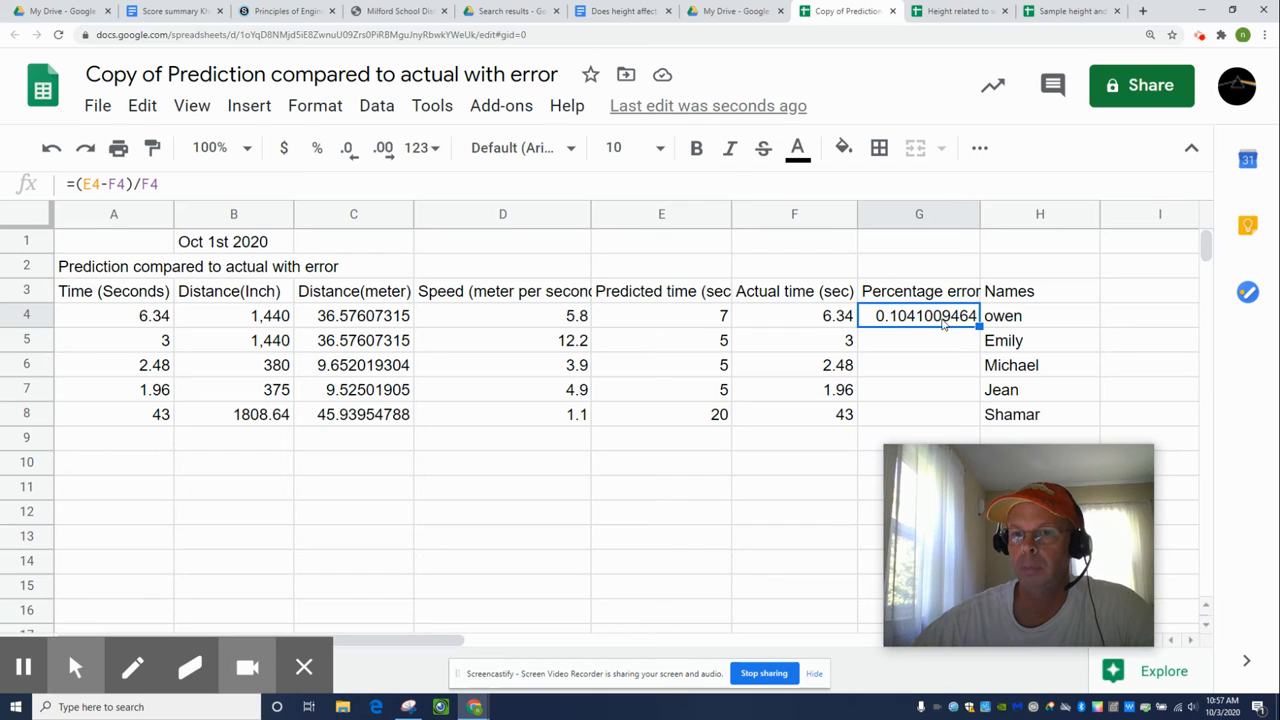
left_click_drag(979, 327, 976, 408)
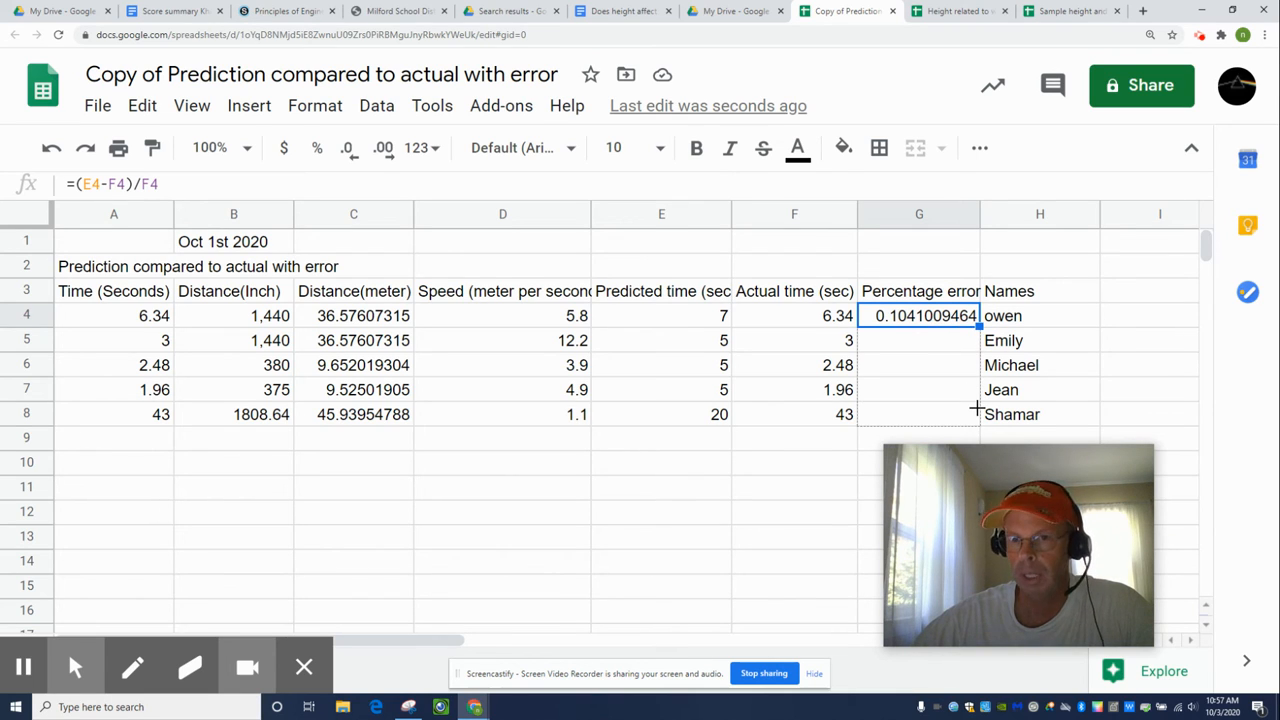
mouse_move(976, 408)
left_mouse_down()
mouse_move(979, 329)
mouse_move(984, 420)
left_mouse_up()
left_click(934, 343)
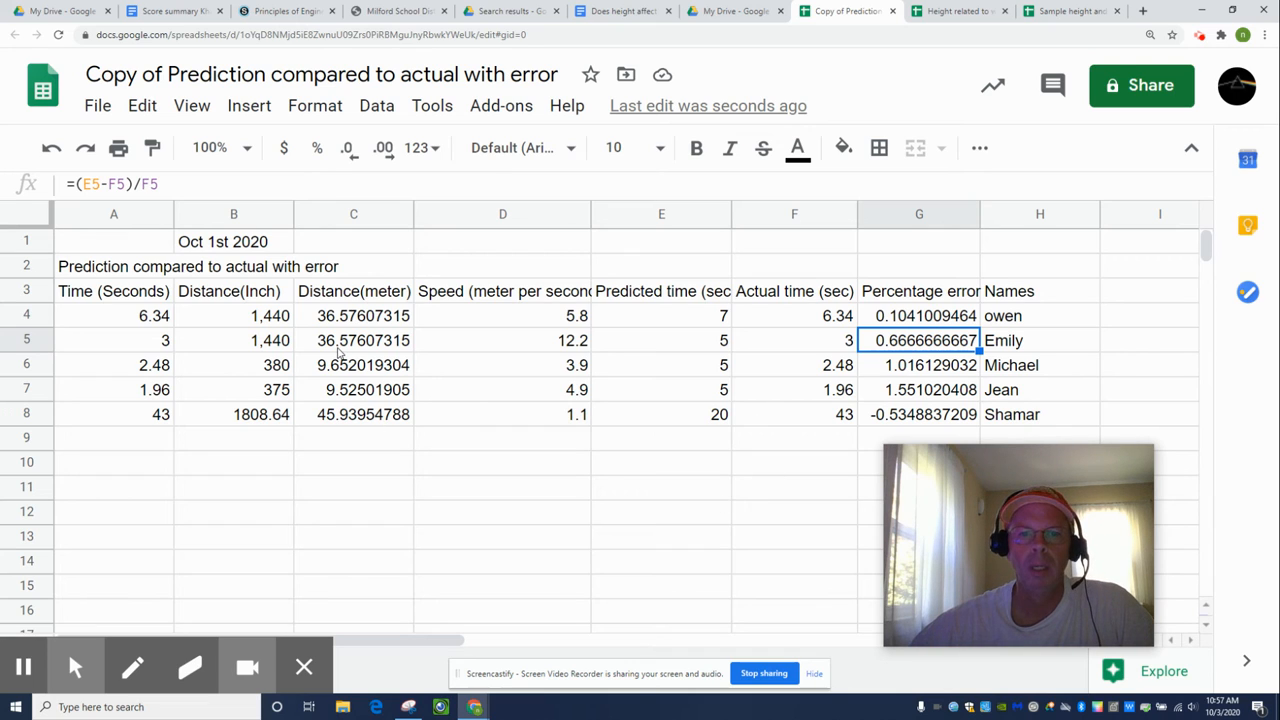
Insert a chart from the meter distances in C4:C8 and percentage errors in G4:G8, and make it a scatter chart.
left_click_drag(348, 318, 356, 418)
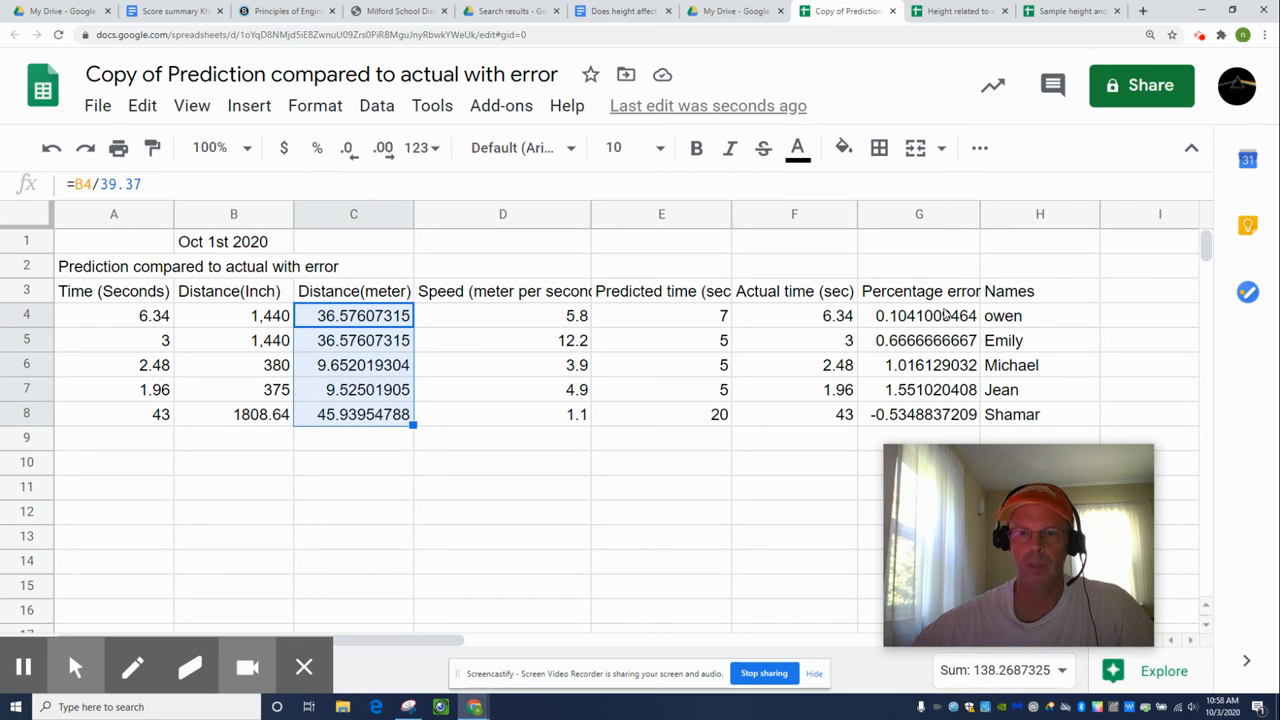
left_click_drag(943, 315, 930, 414)
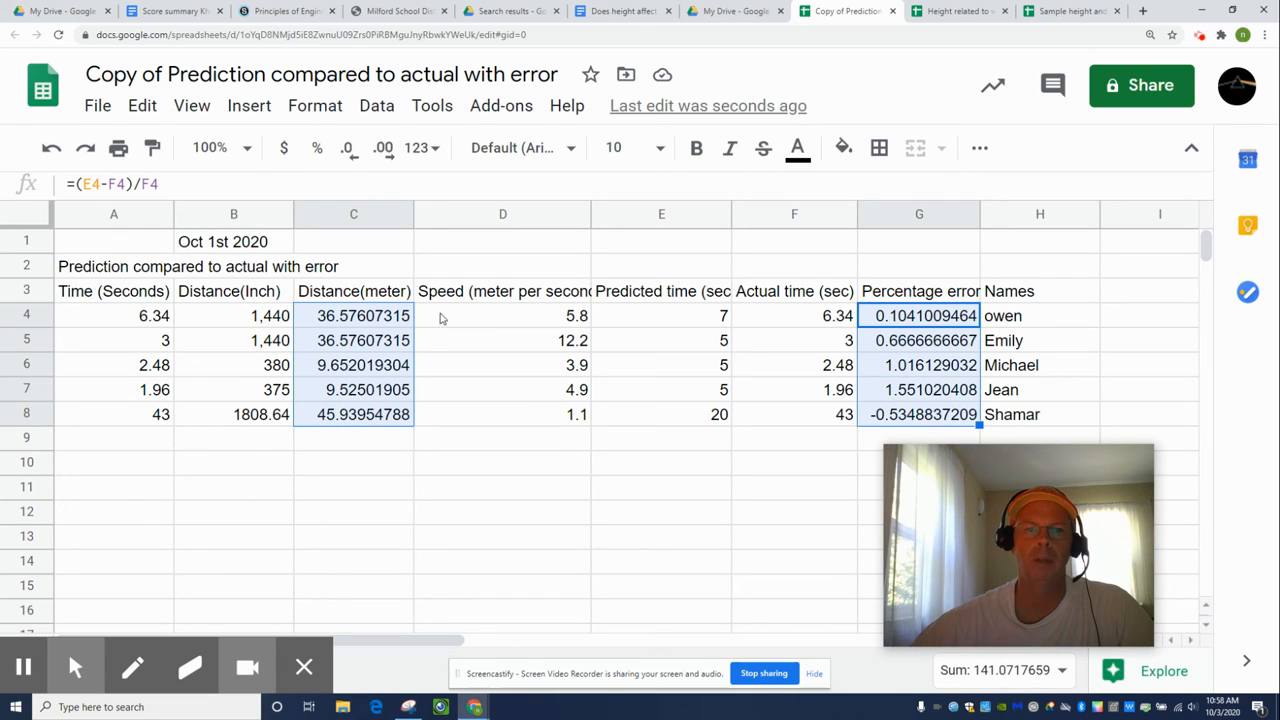
left_click(249, 106)
left_click(290, 438)
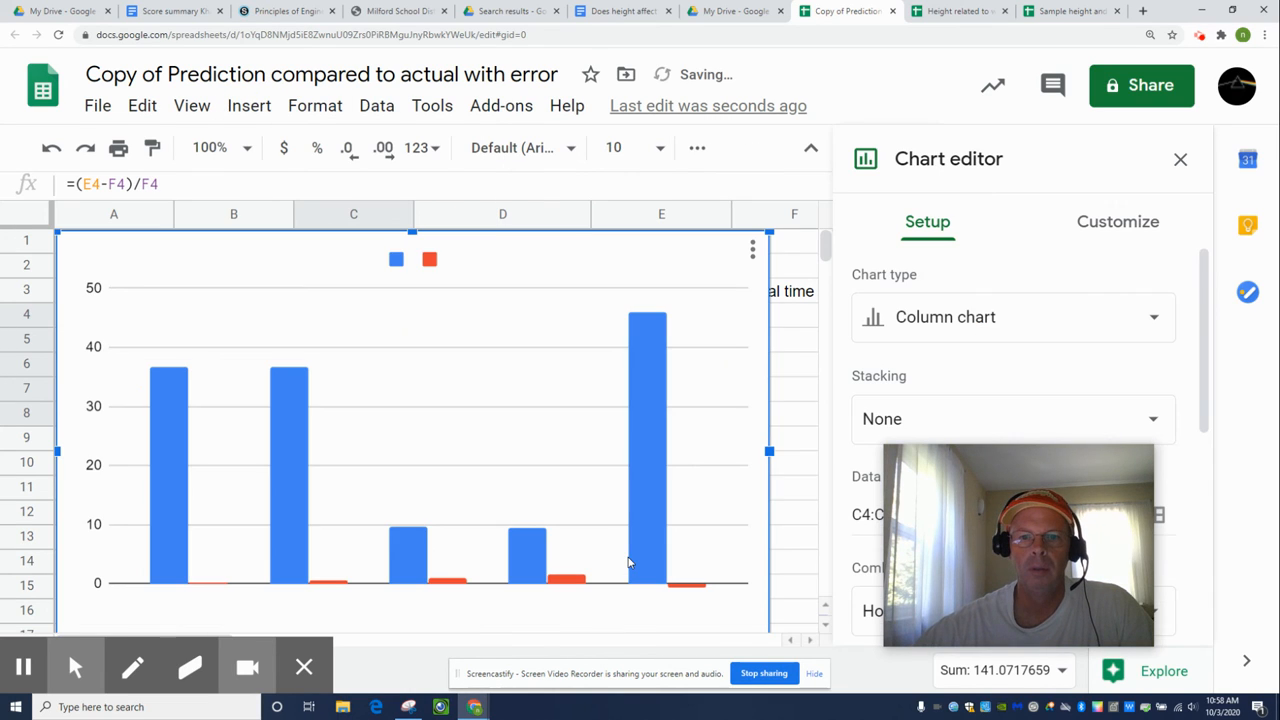
left_click(978, 317)
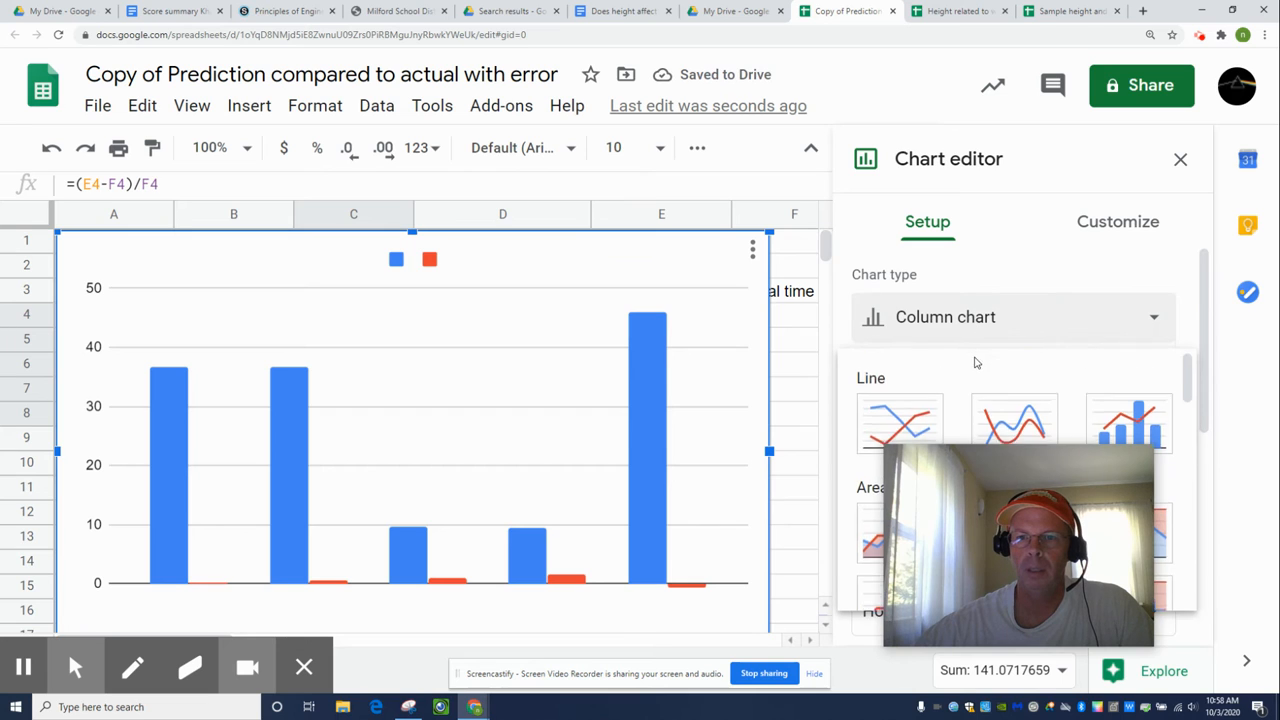
scroll(977, 363, "down", 8)
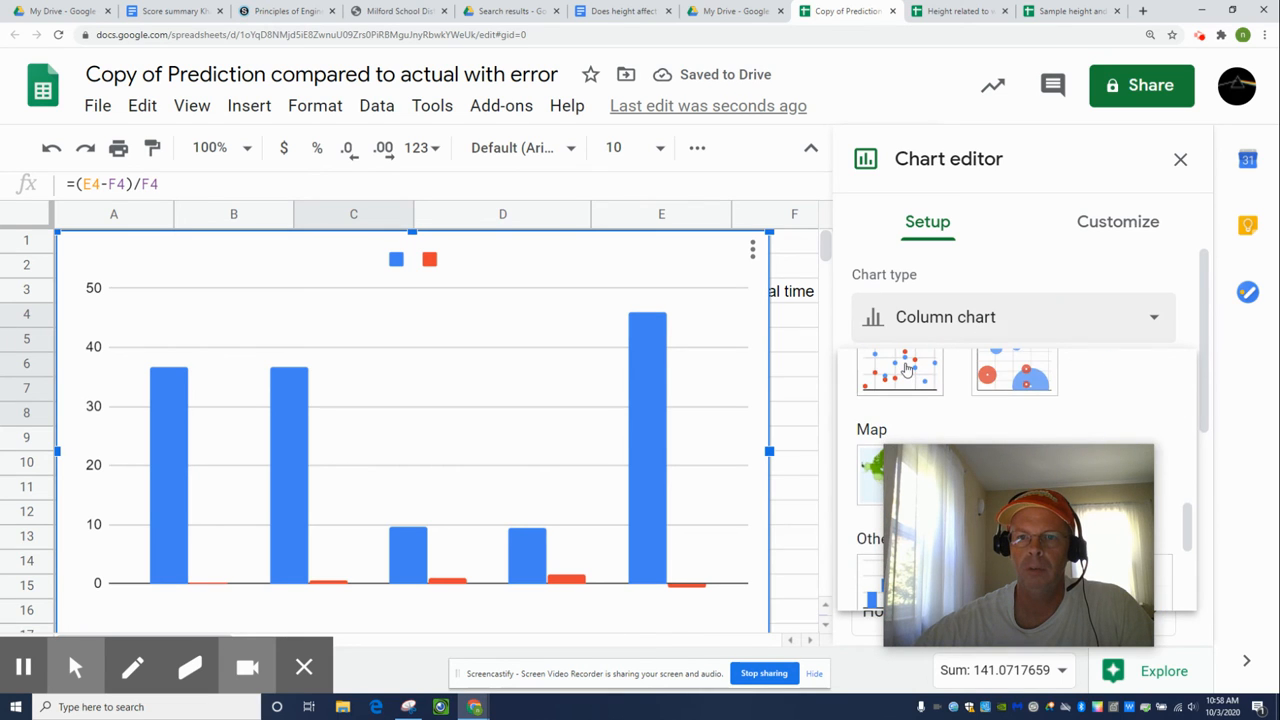
left_click(903, 369)
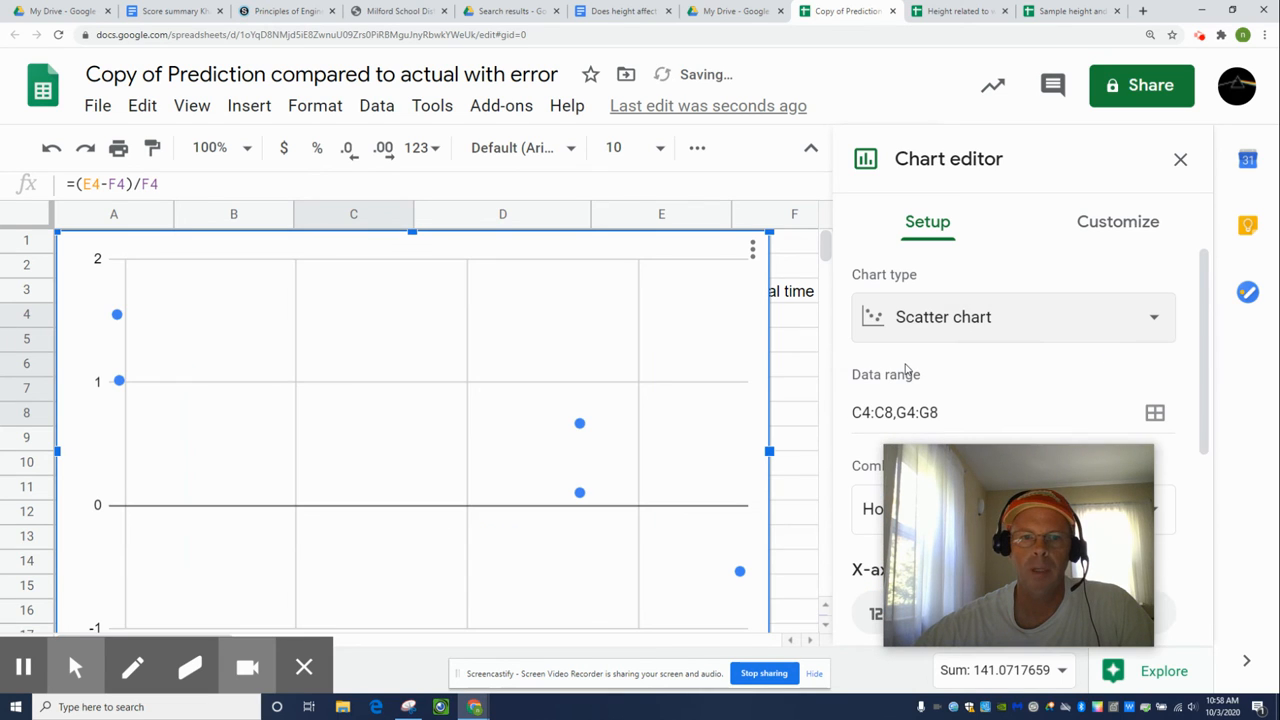
Set the chart title to "Percentage error between predicted and actual times for various distances".
left_click(1129, 232)
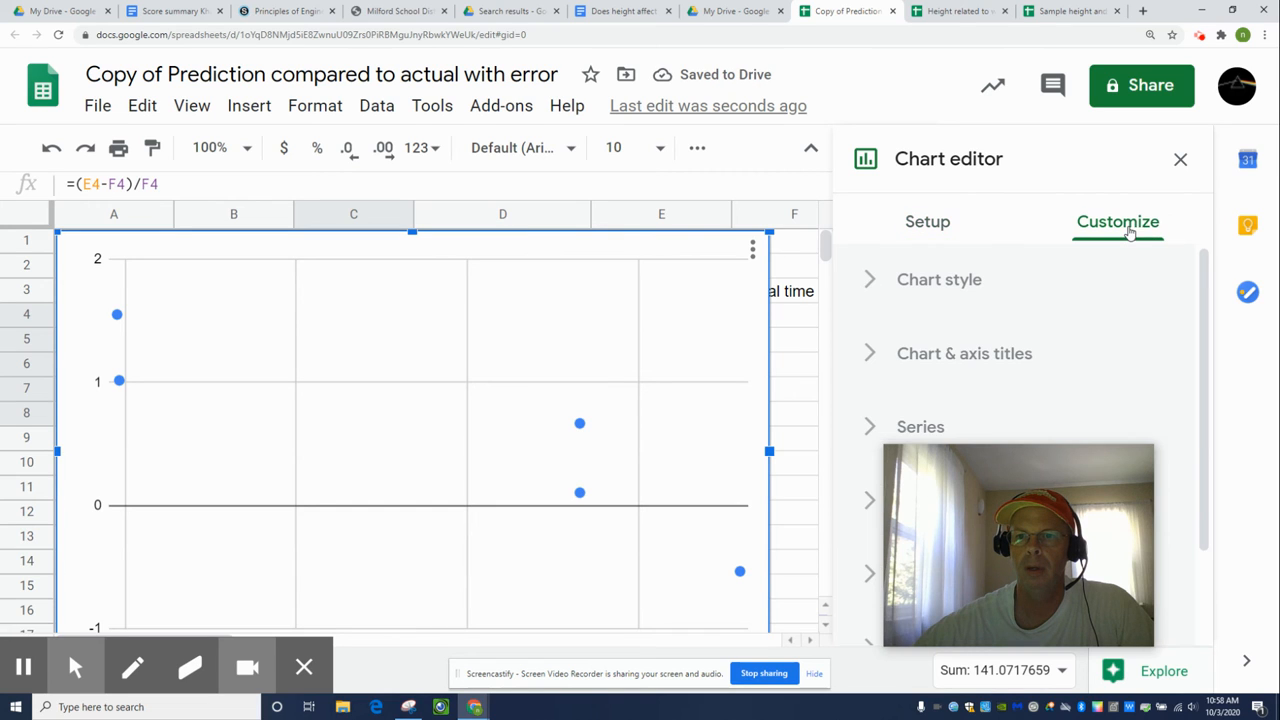
left_click(977, 357)
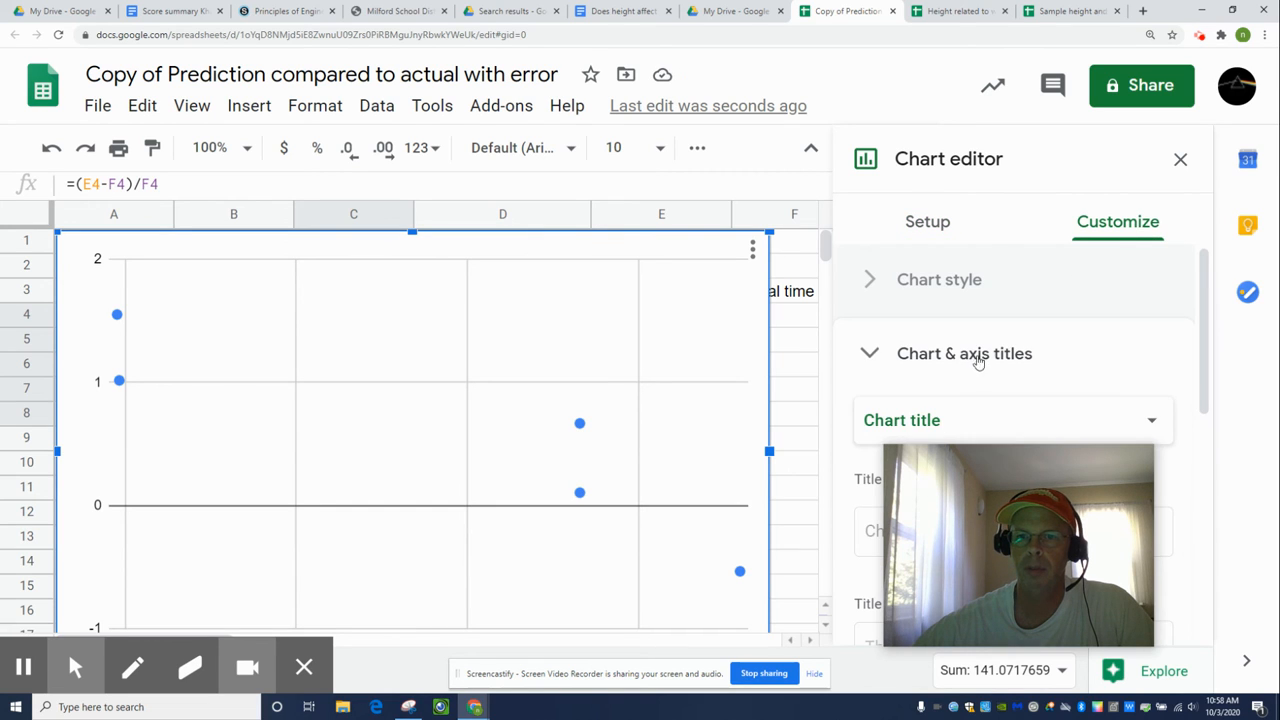
scroll(949, 430, "down", 1)
left_click(940, 395)
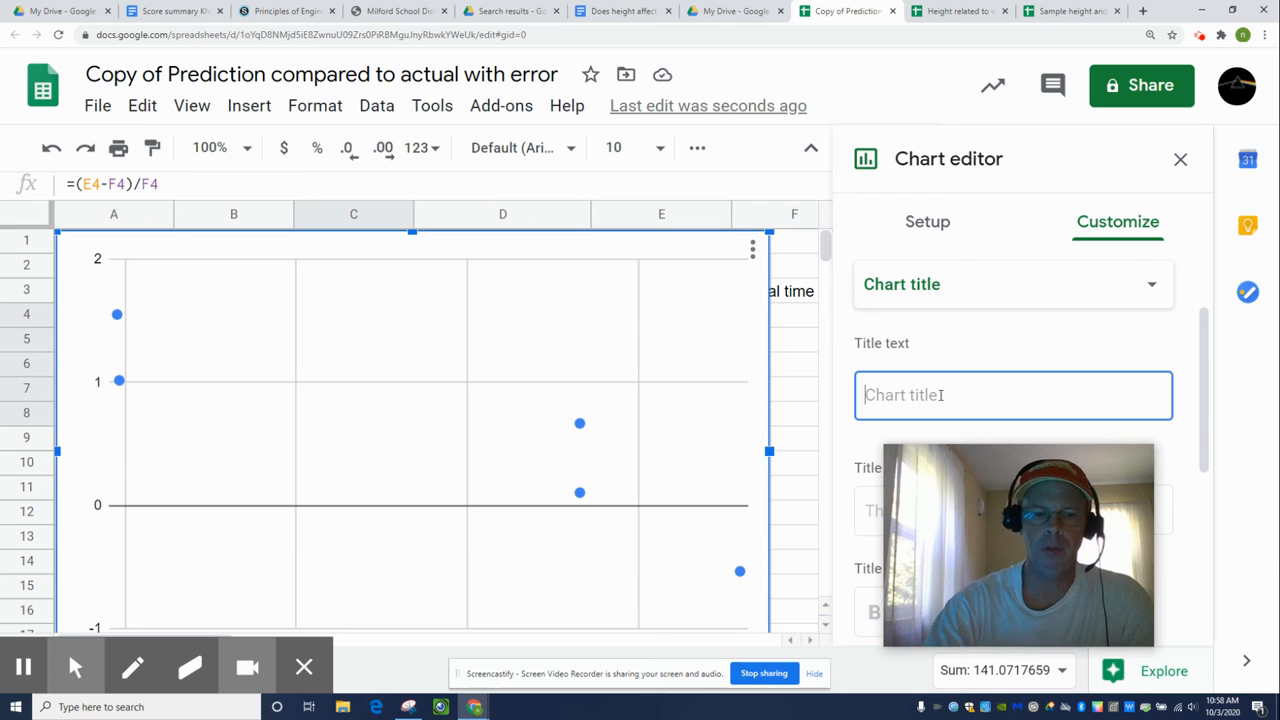
type("Percenta")
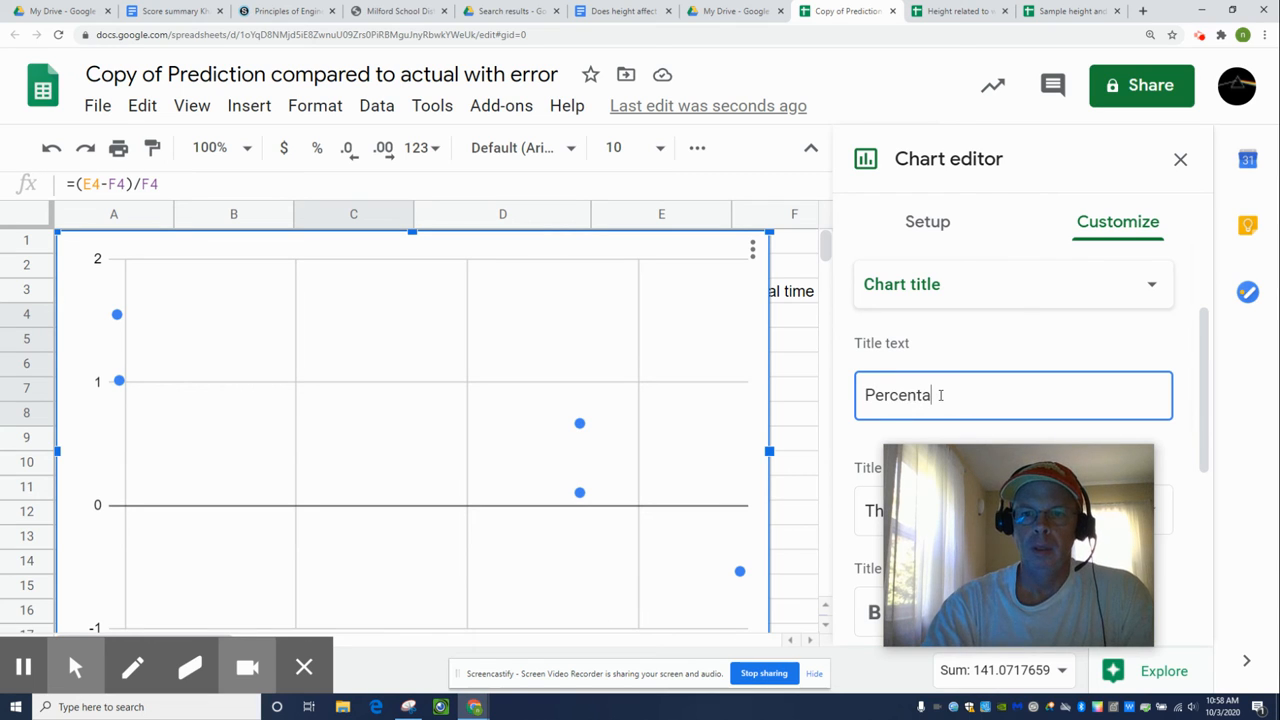
type("ge error be")
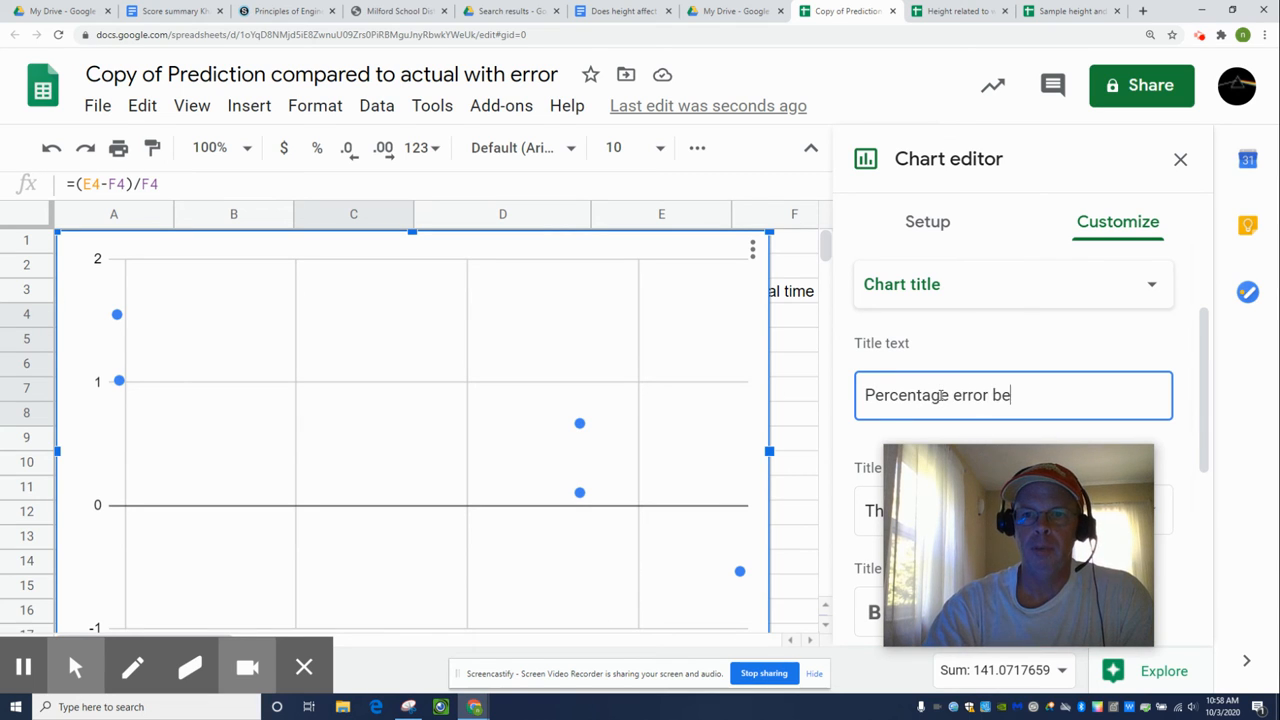
type("tween predic")
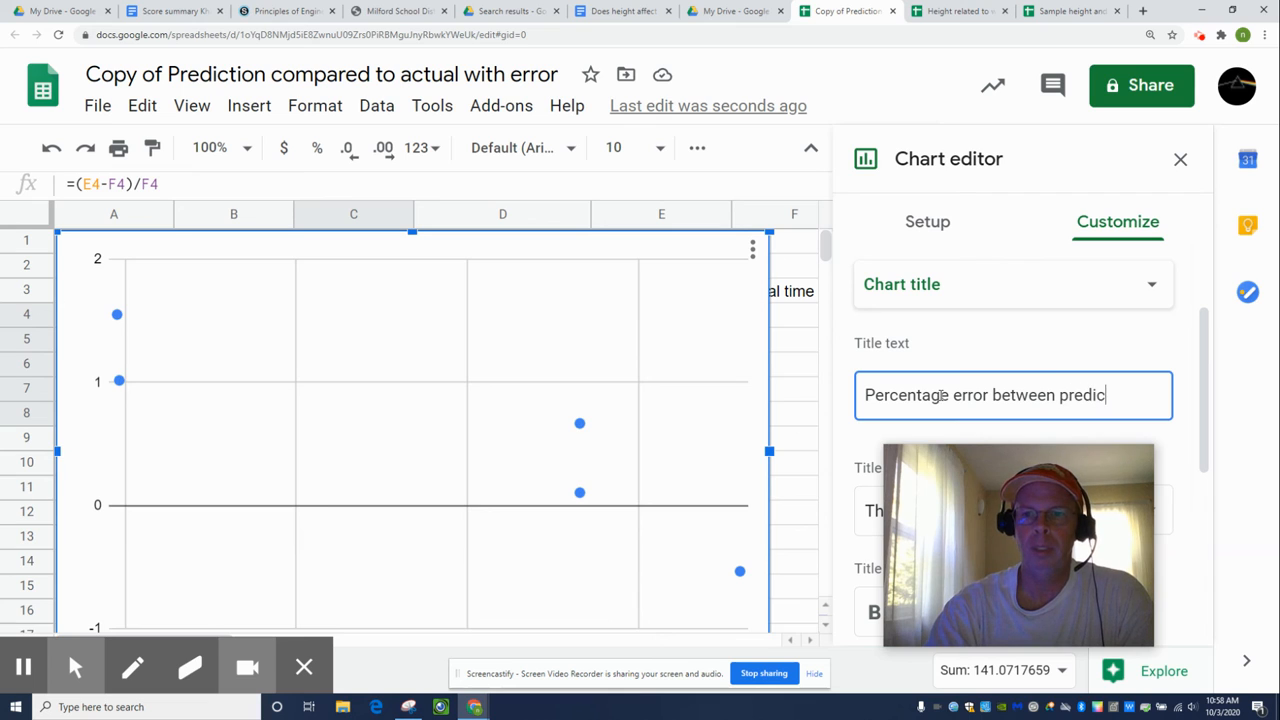
type("ted and actua")
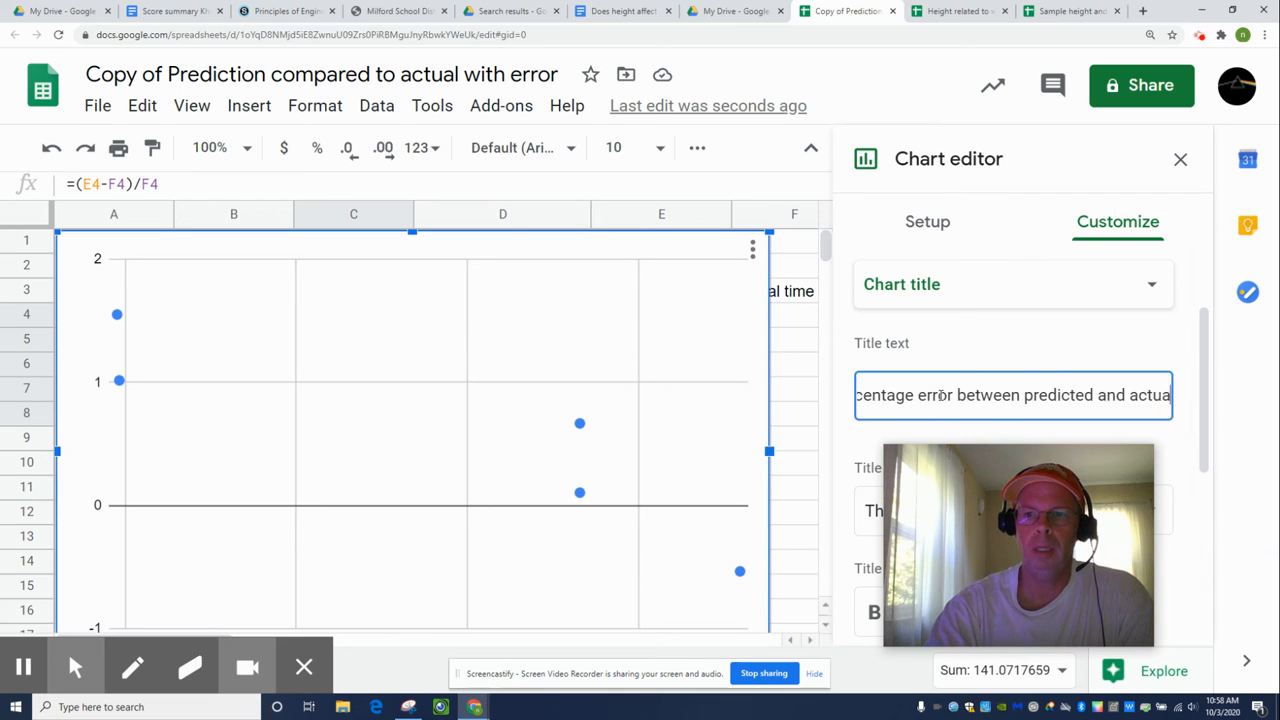
type("l times for")
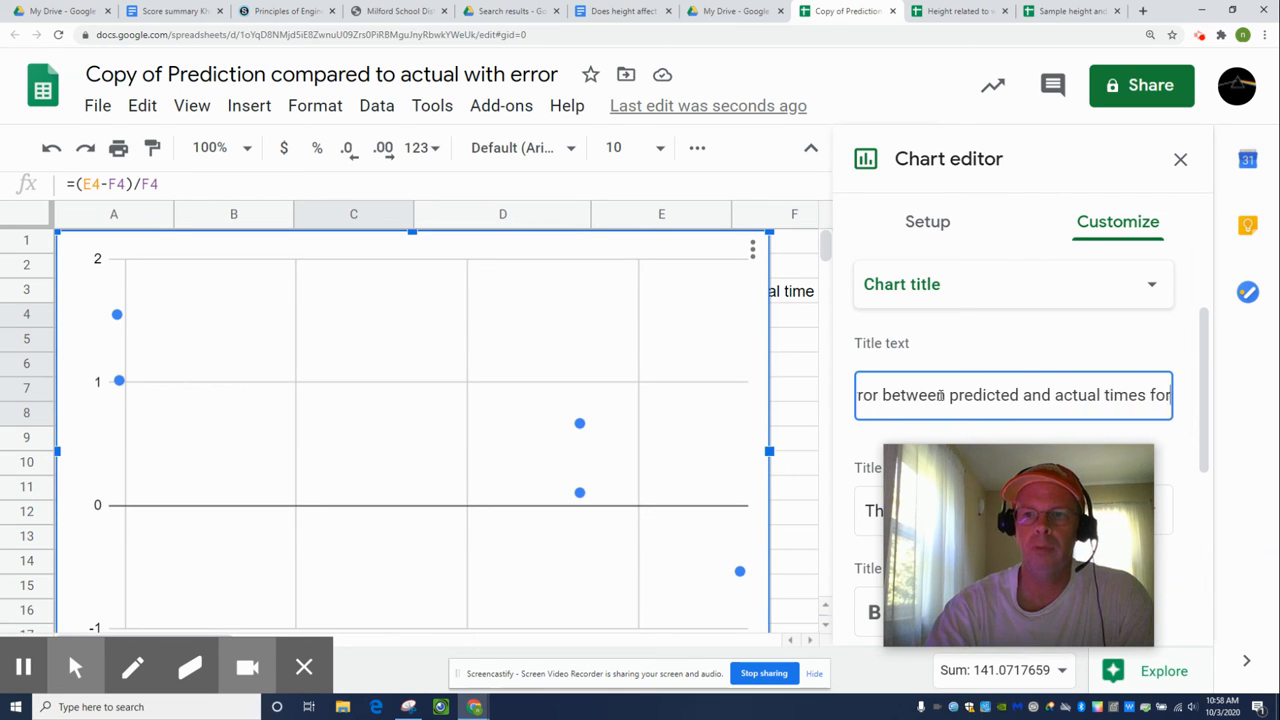
type(" varri")
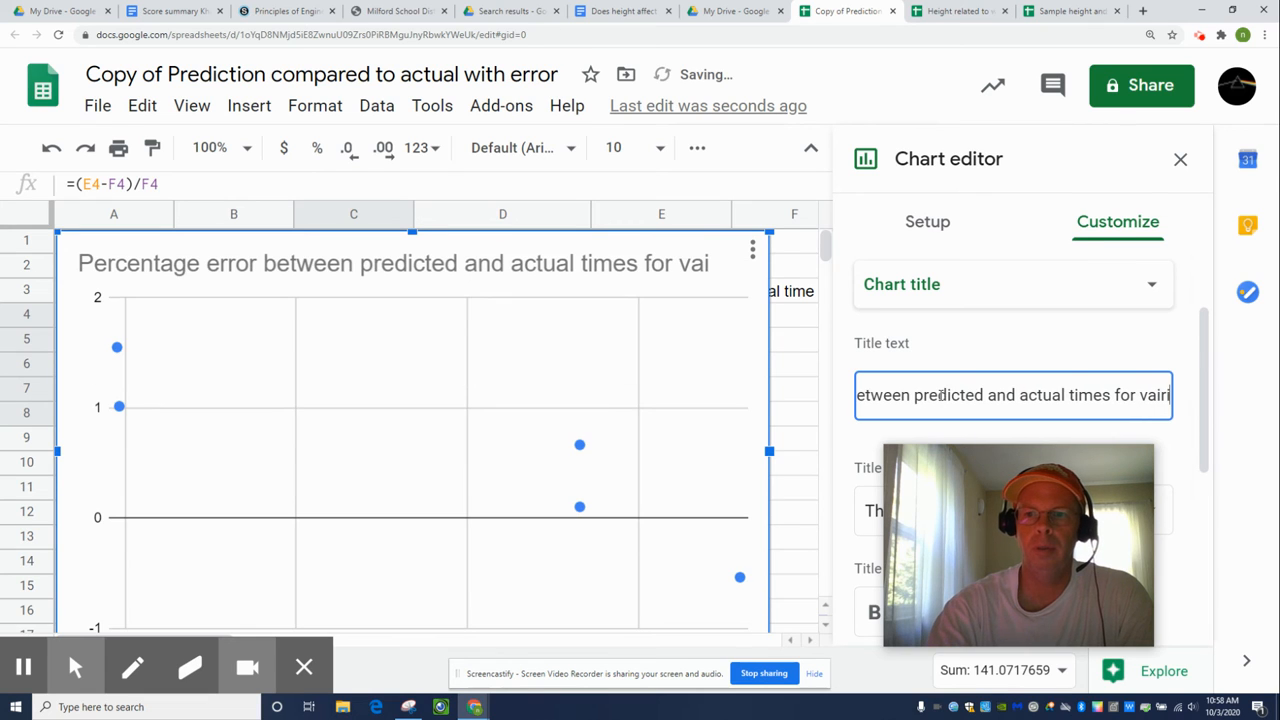
key("BackSpace")
key("BackSpace")
type("r")
type("iou")
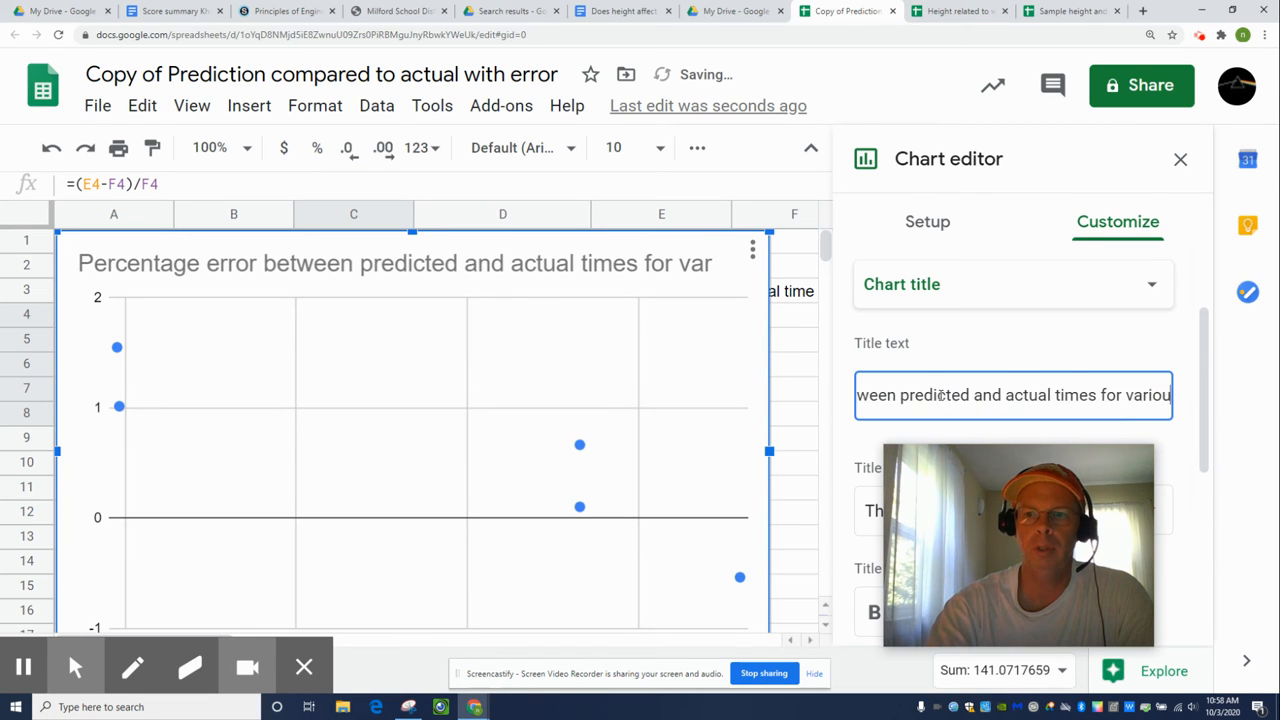
type("s distances")
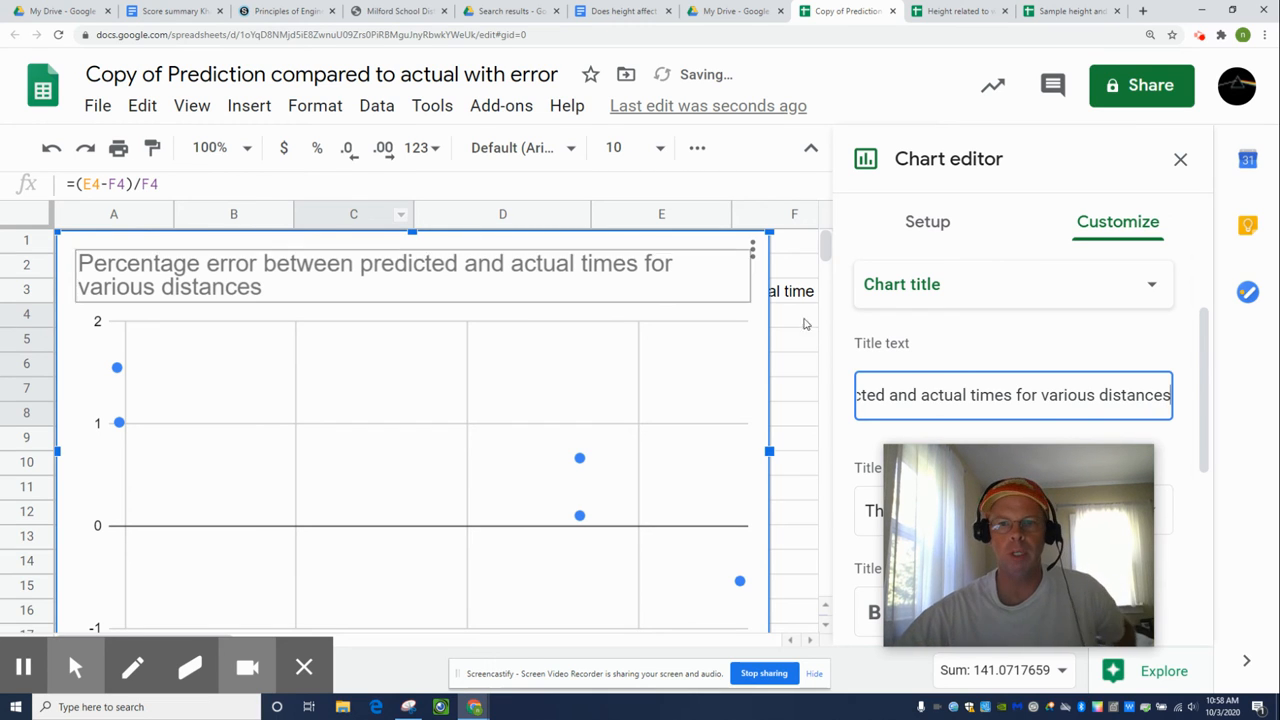
Set the chart's horizontal axis title to "distance moved (meters)".
left_click(870, 292)
left_click(877, 359)
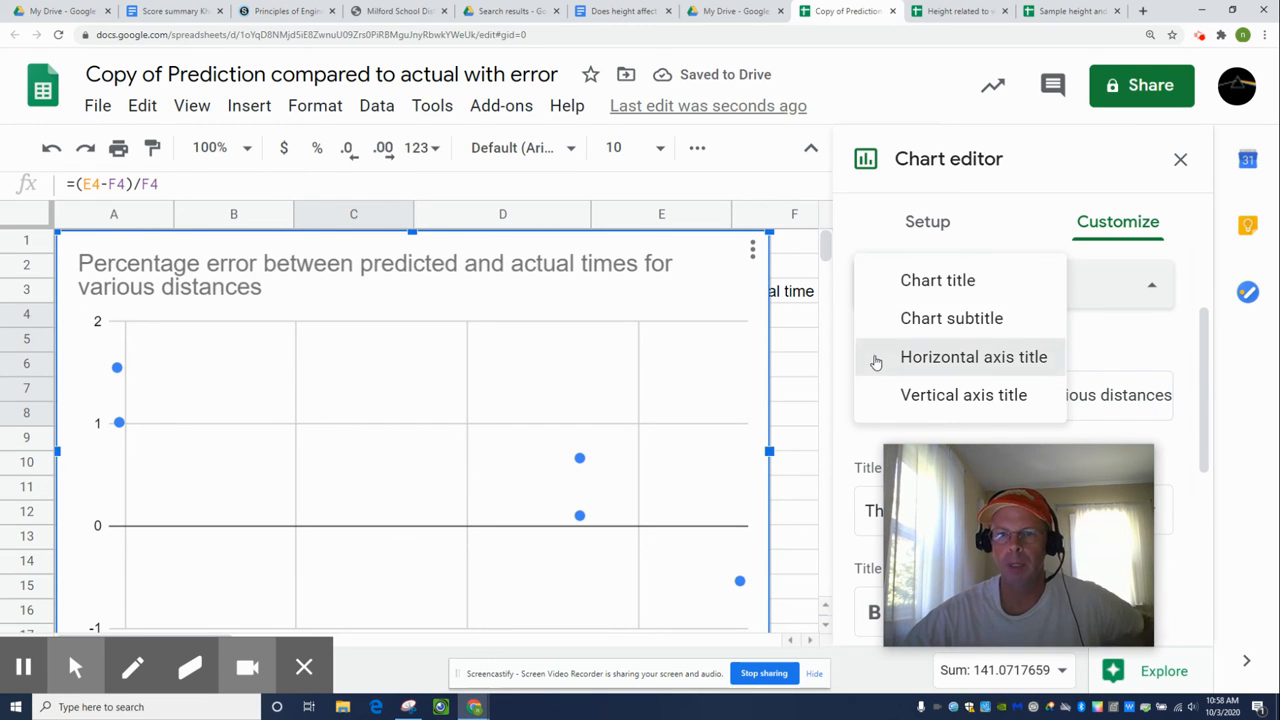
left_click(896, 388)
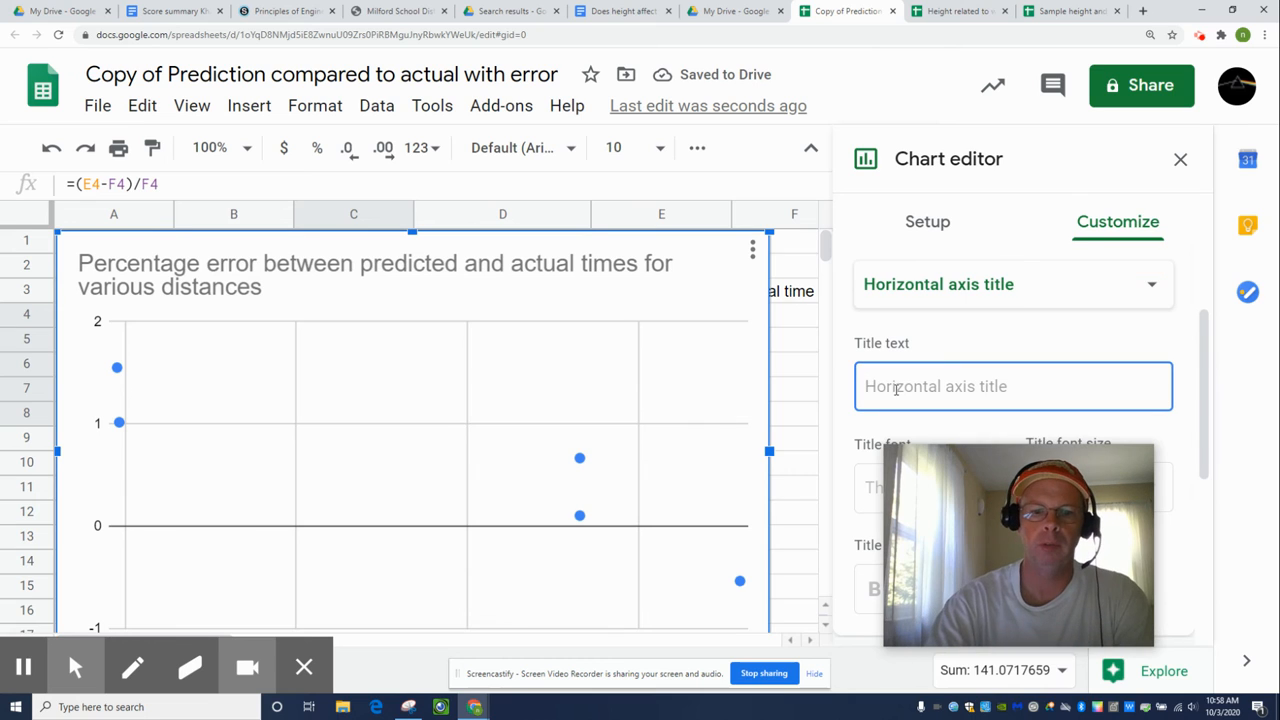
type("distanc")
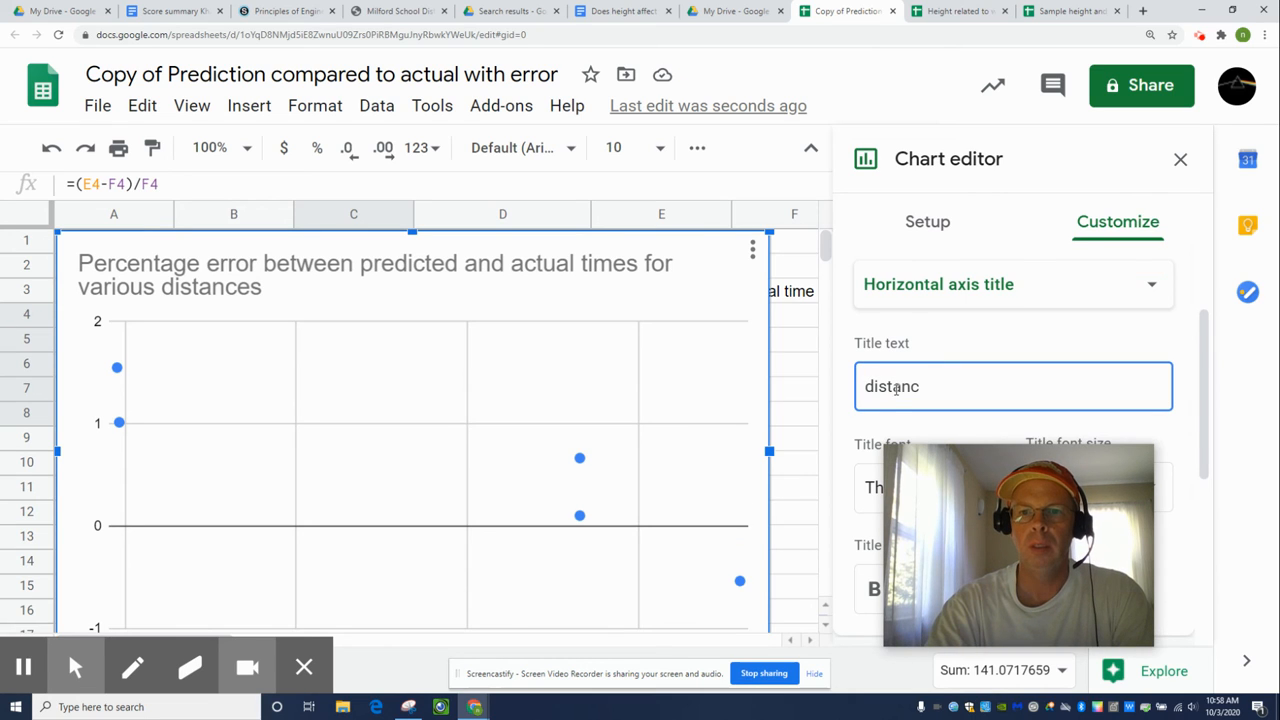
type("e moved")
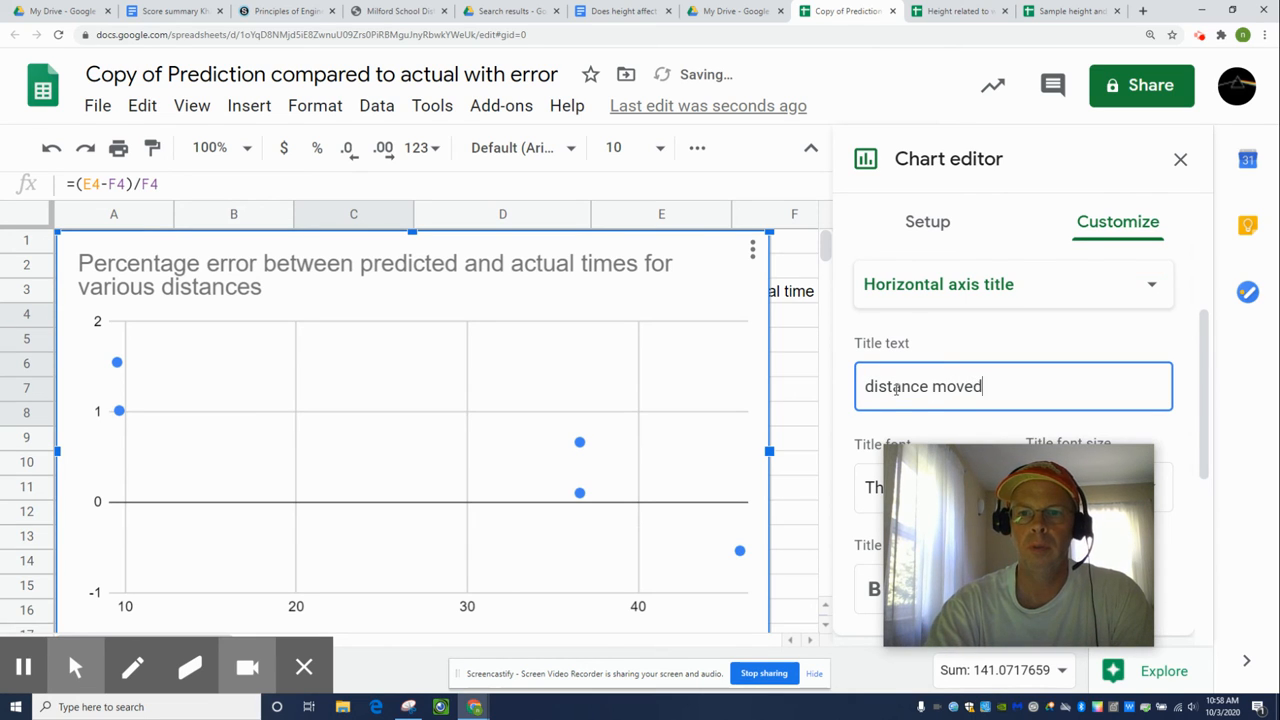
type(" (me")
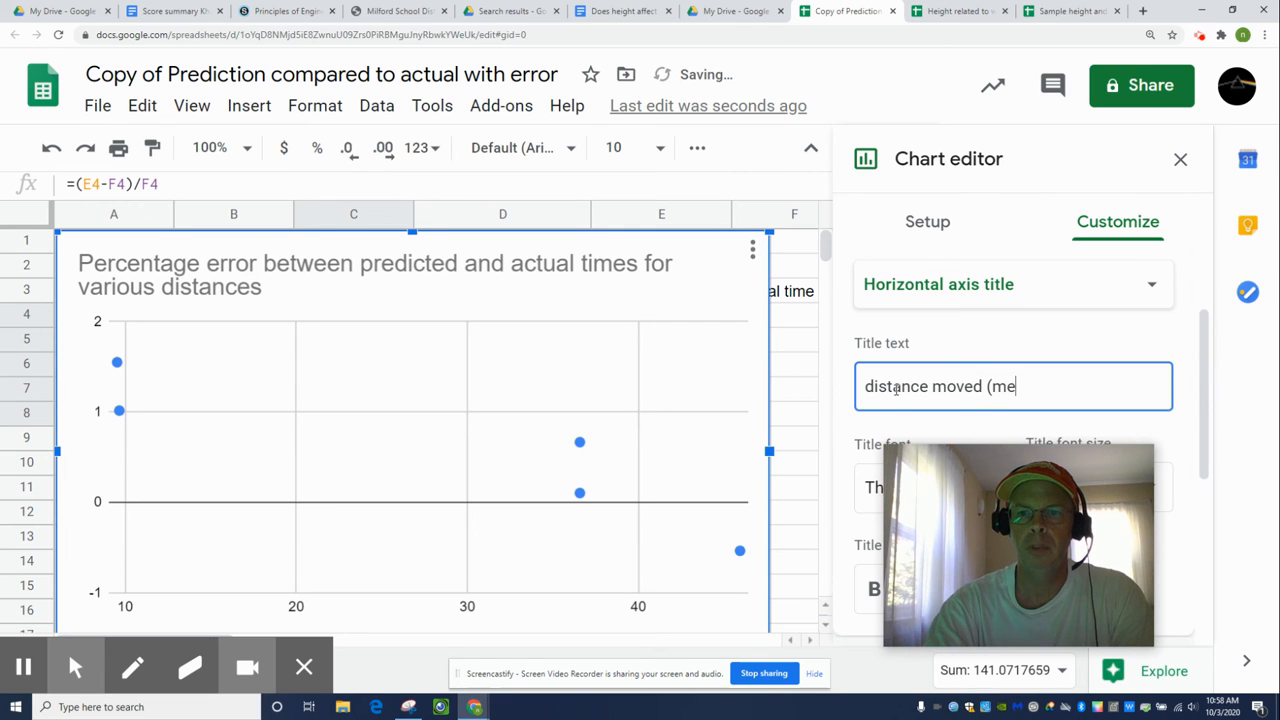
type("ters)")
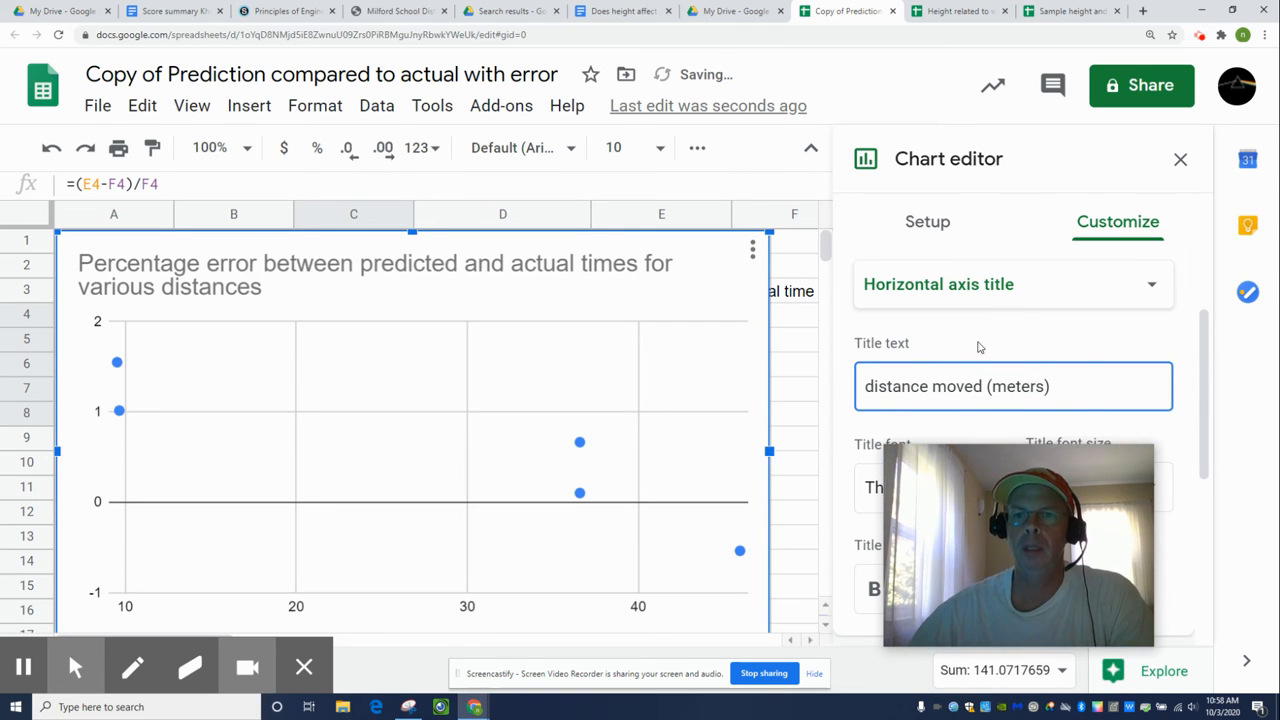
Set the chart's vertical axis title to "Percentage error in predicted time".
left_click(977, 291)
left_click(963, 318)
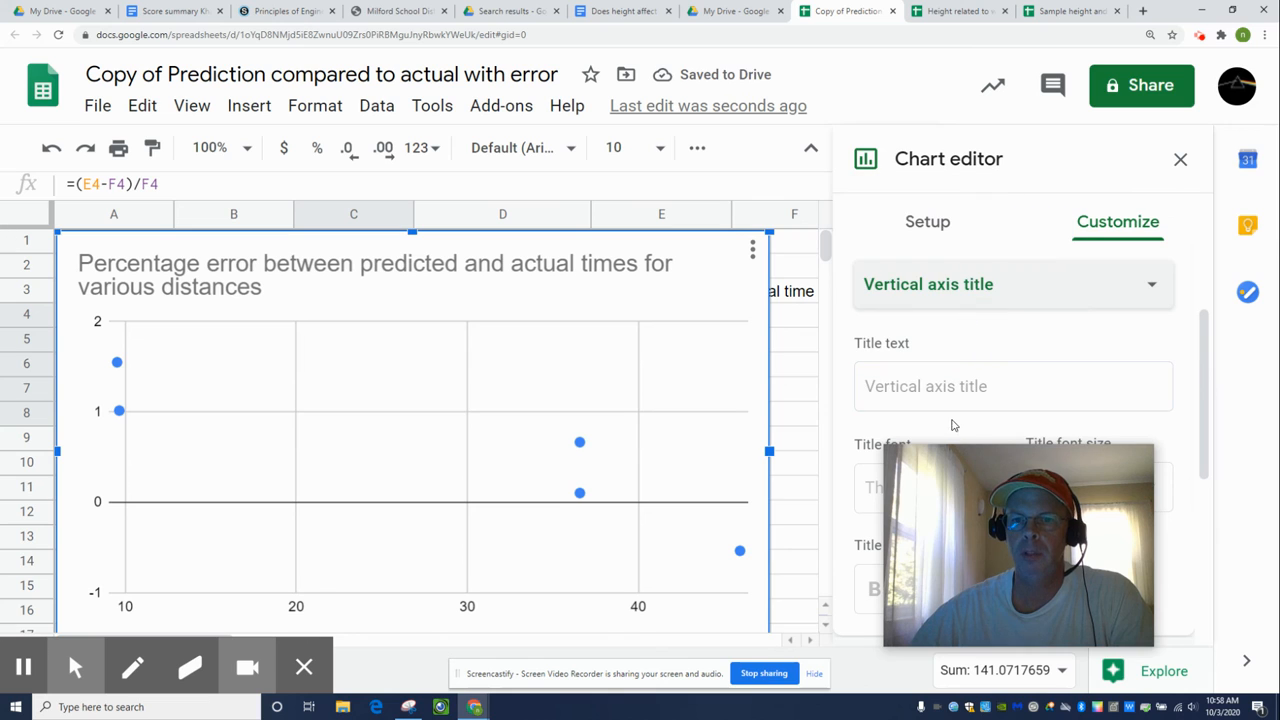
left_click(950, 387)
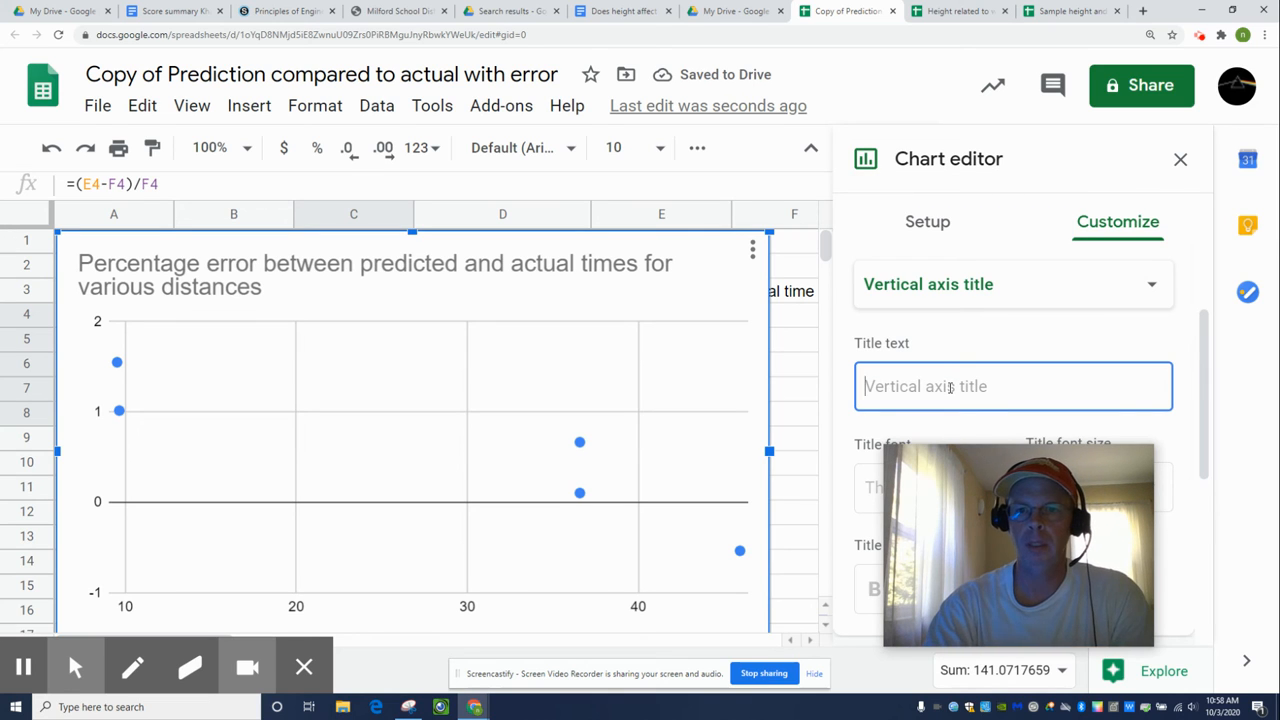
type("Perce")
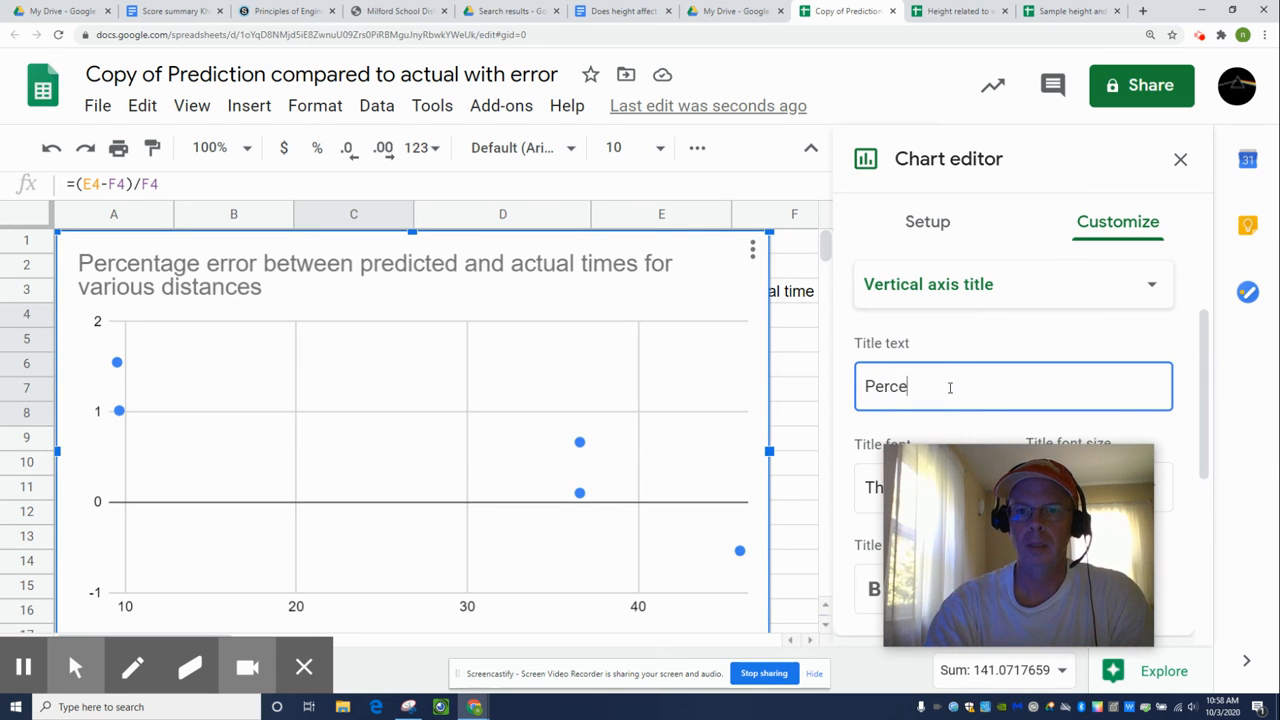
type("ntage error")
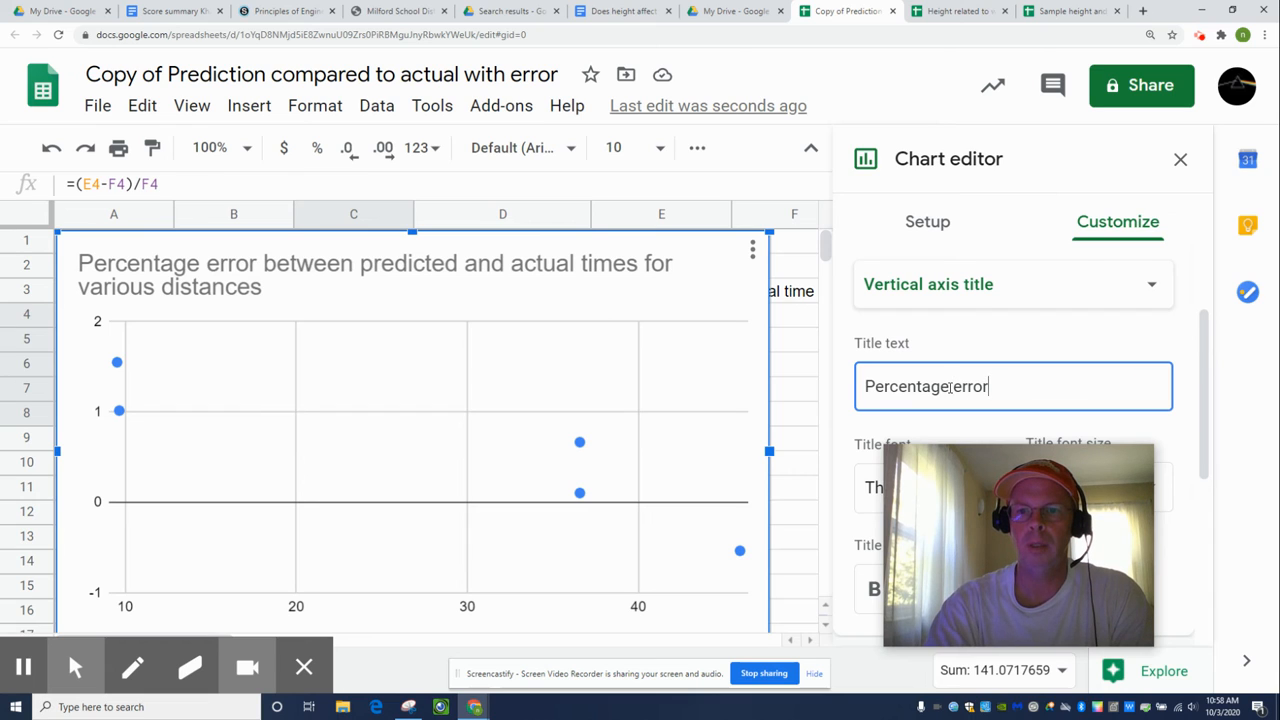
type(" in predic")
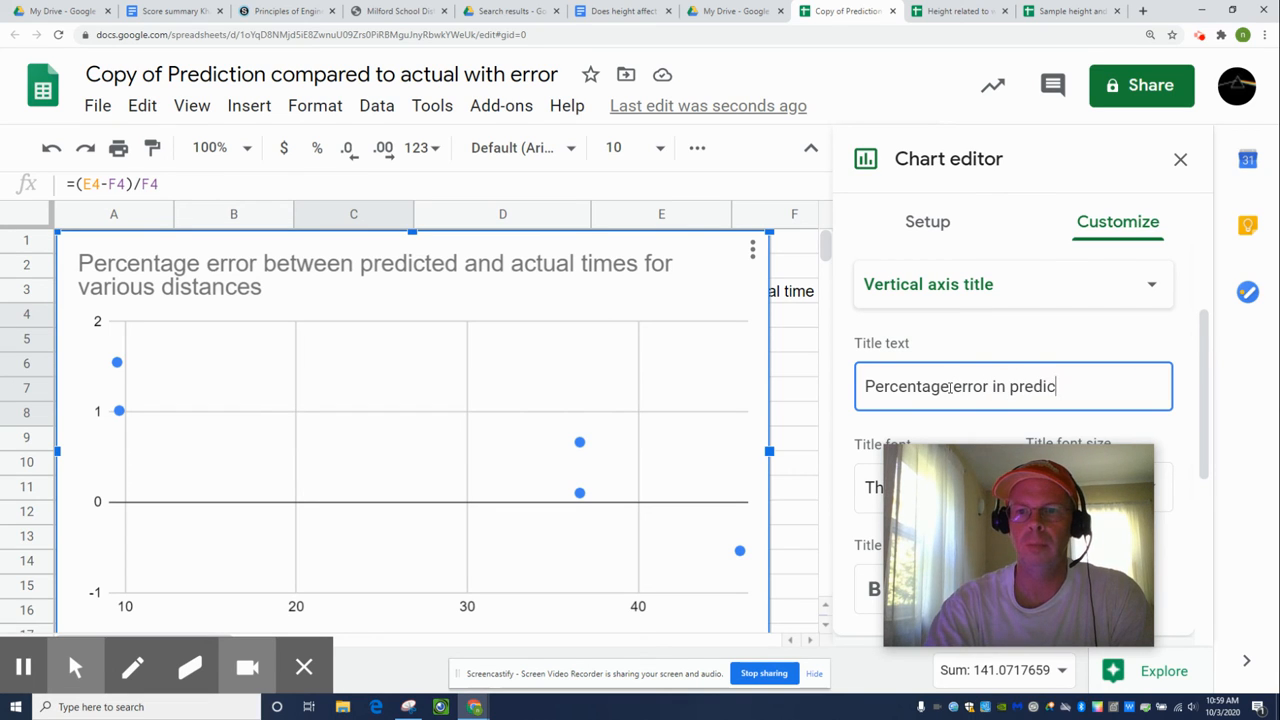
type("ted time")
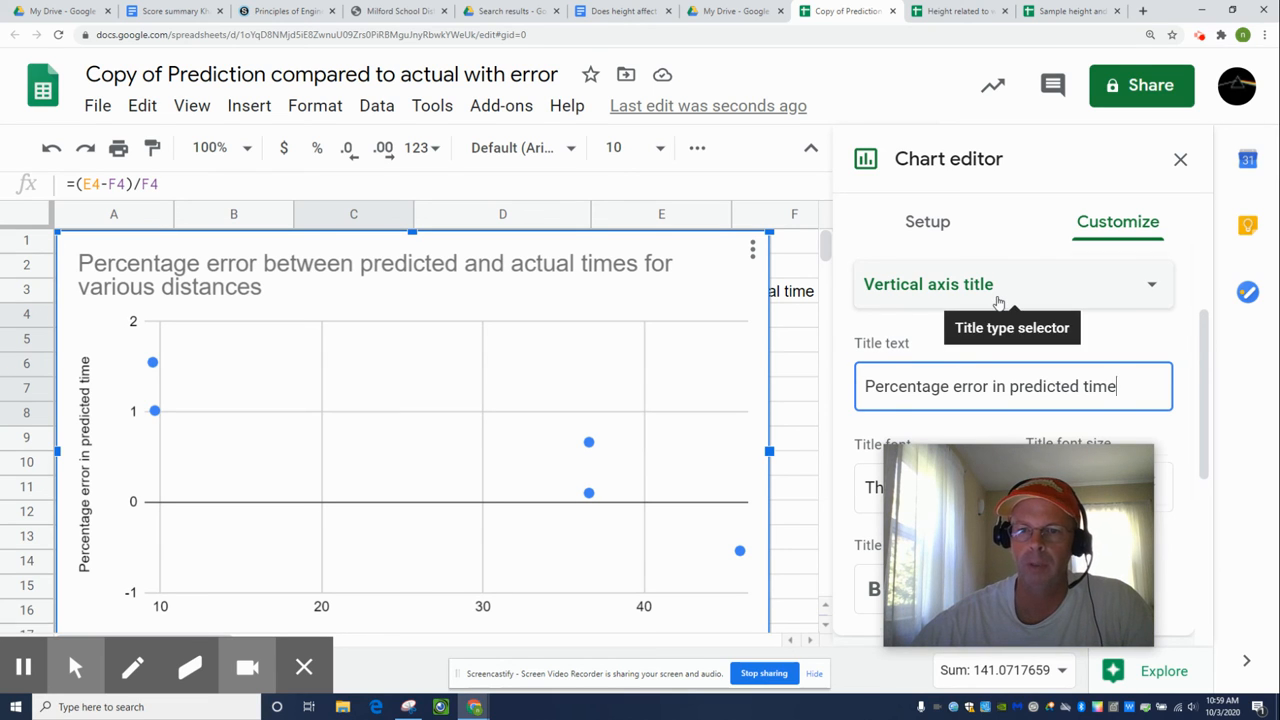
Add a trendline to the scatter chart's data series and bring up its formatting options.
scroll(998, 305, "down", 2)
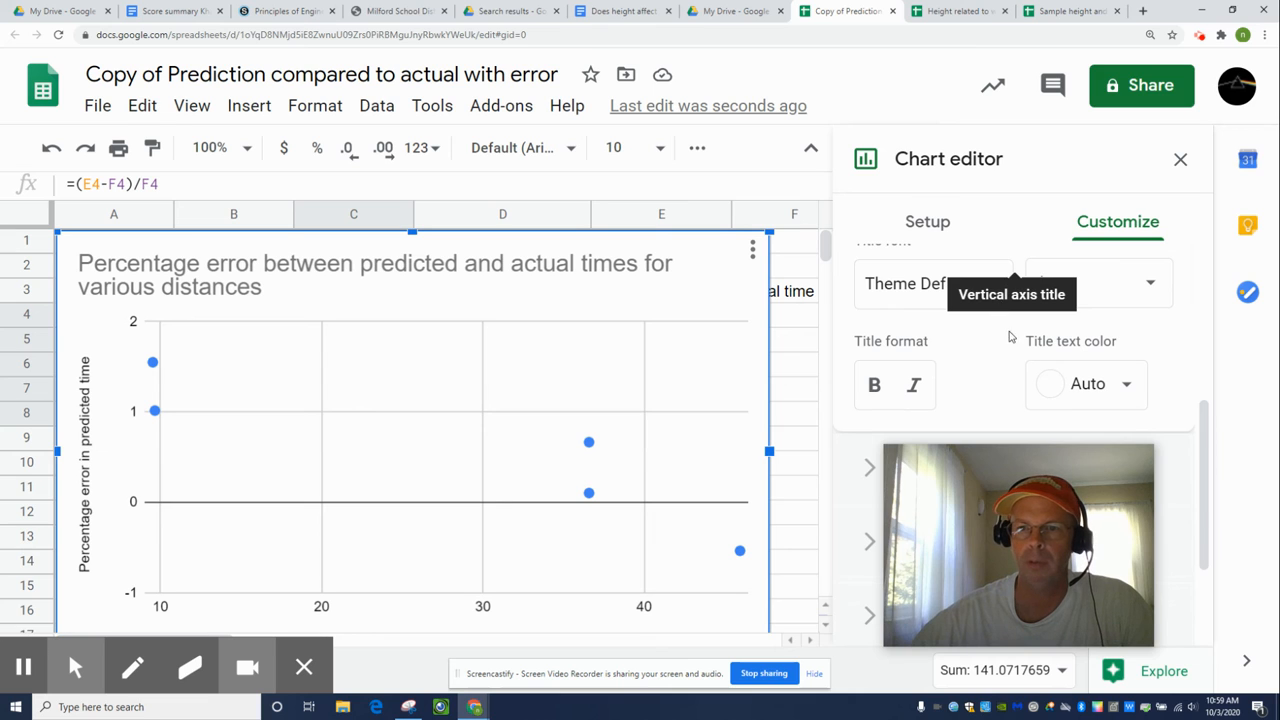
left_click_drag(1080, 510, 1062, 254)
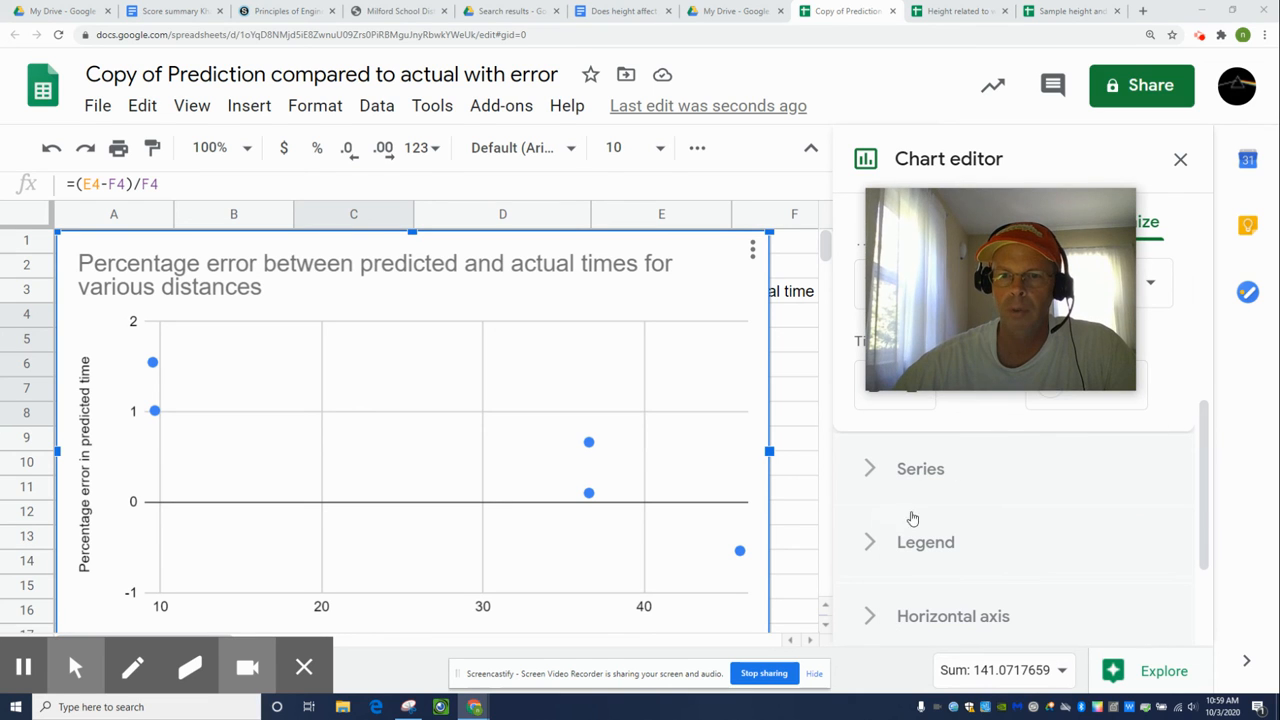
left_click(898, 482)
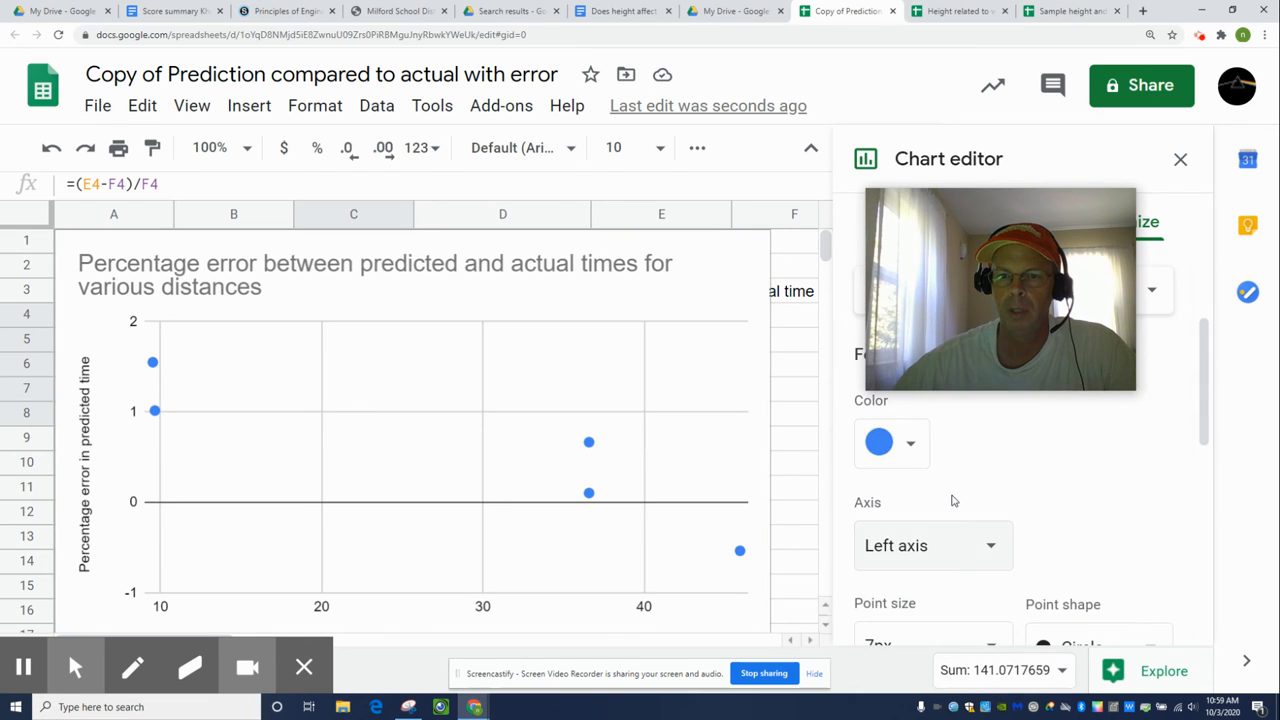
scroll(952, 500, "down", 2)
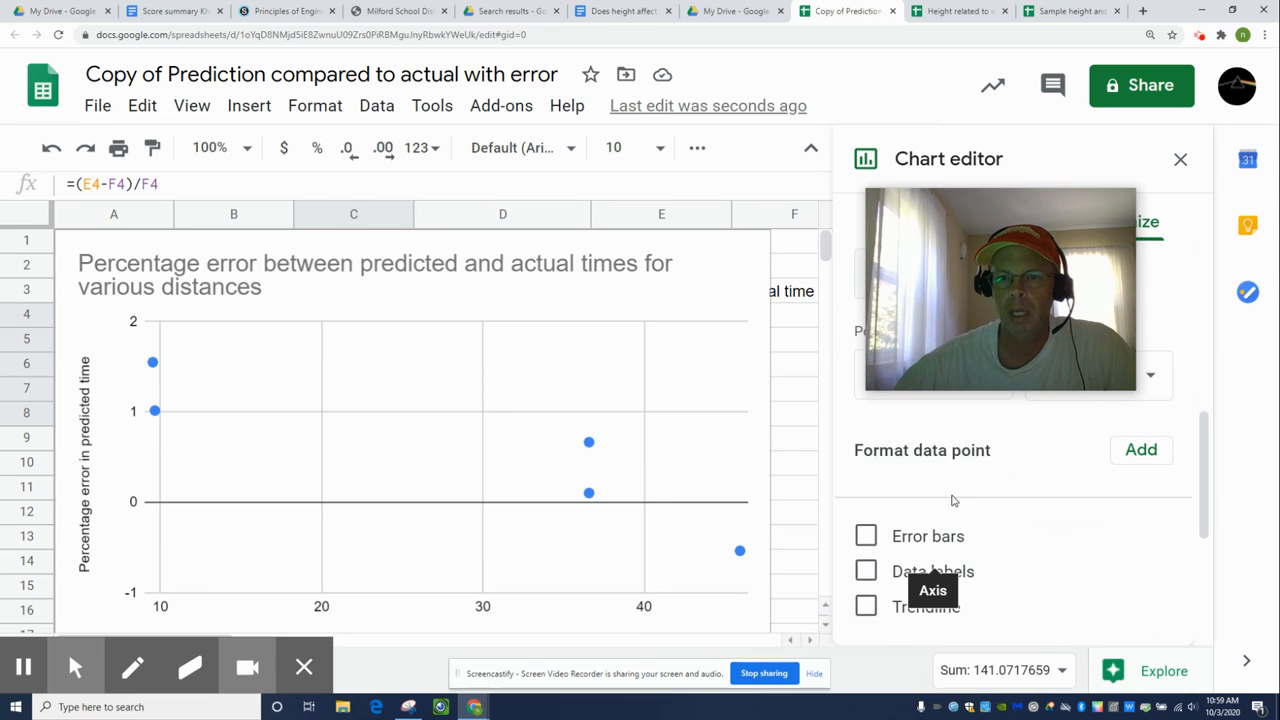
left_click(866, 607)
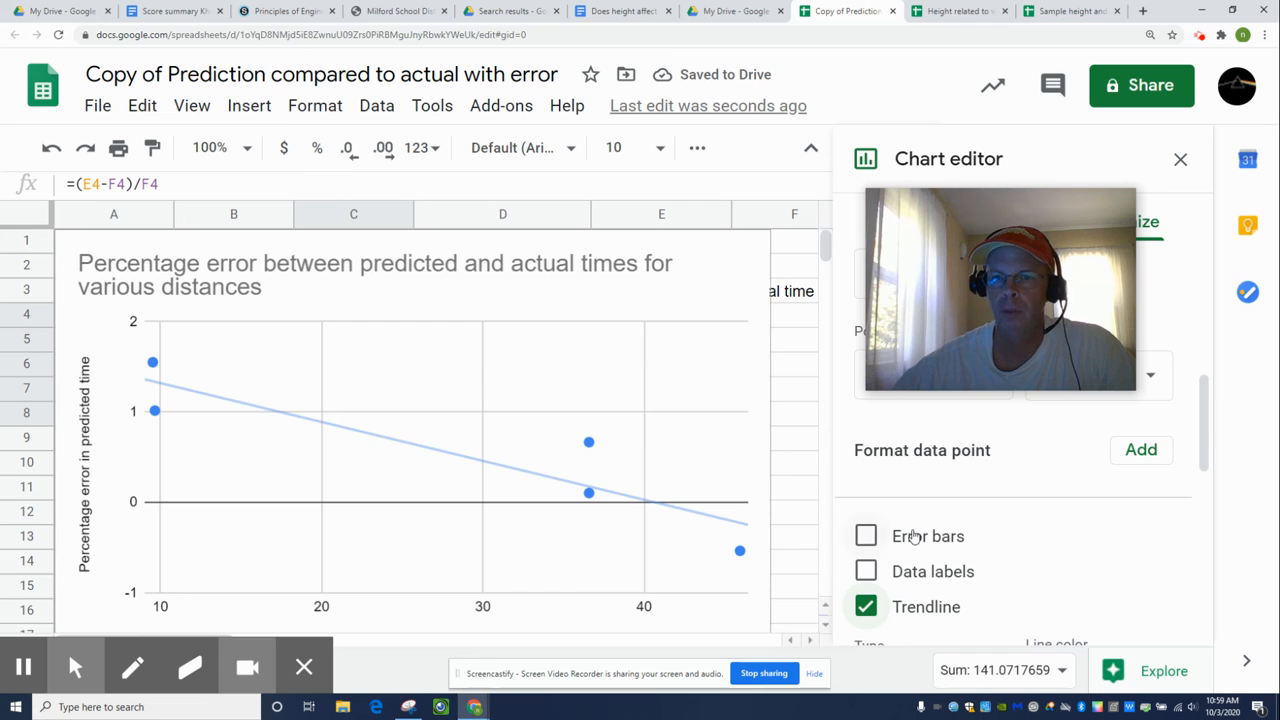
scroll(962, 543, "down", 5)
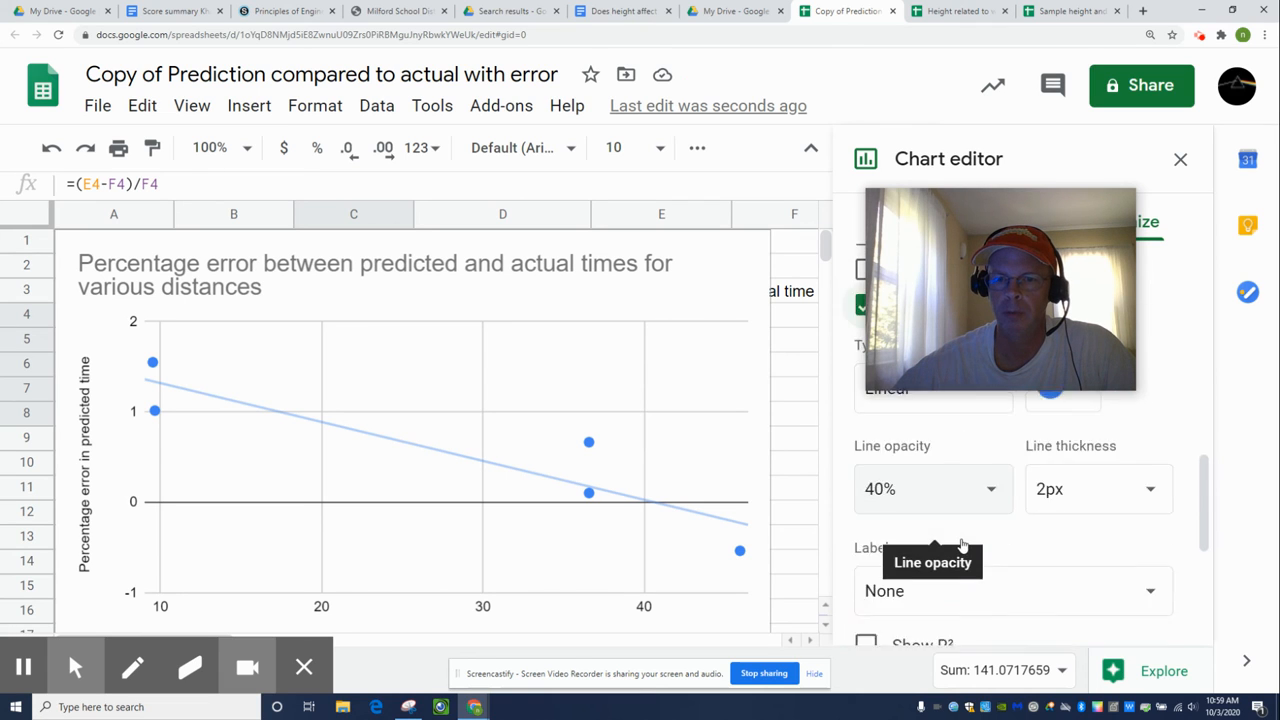
Set the chart's horizontal axis range to a minimum of 0 and a maximum of 60.
scroll(960, 543, "down", 3)
left_click(874, 489)
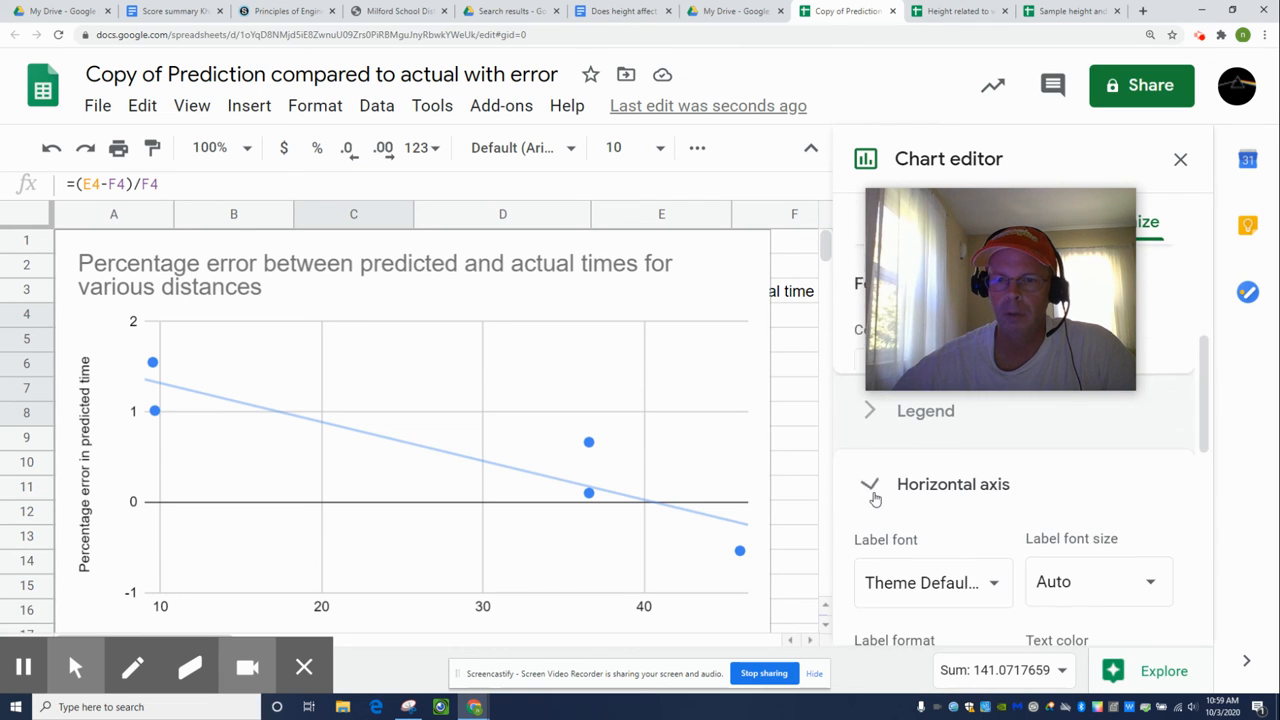
scroll(898, 505, "down", 2)
left_click(903, 569)
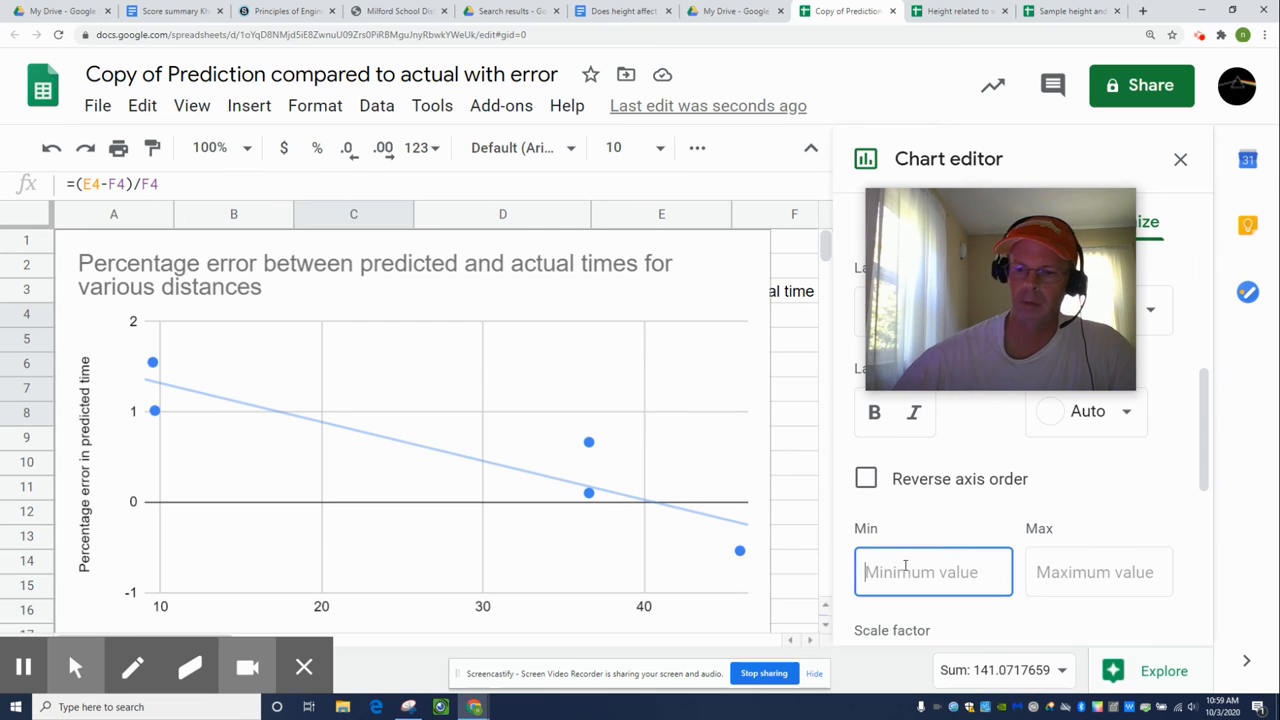
type("0")
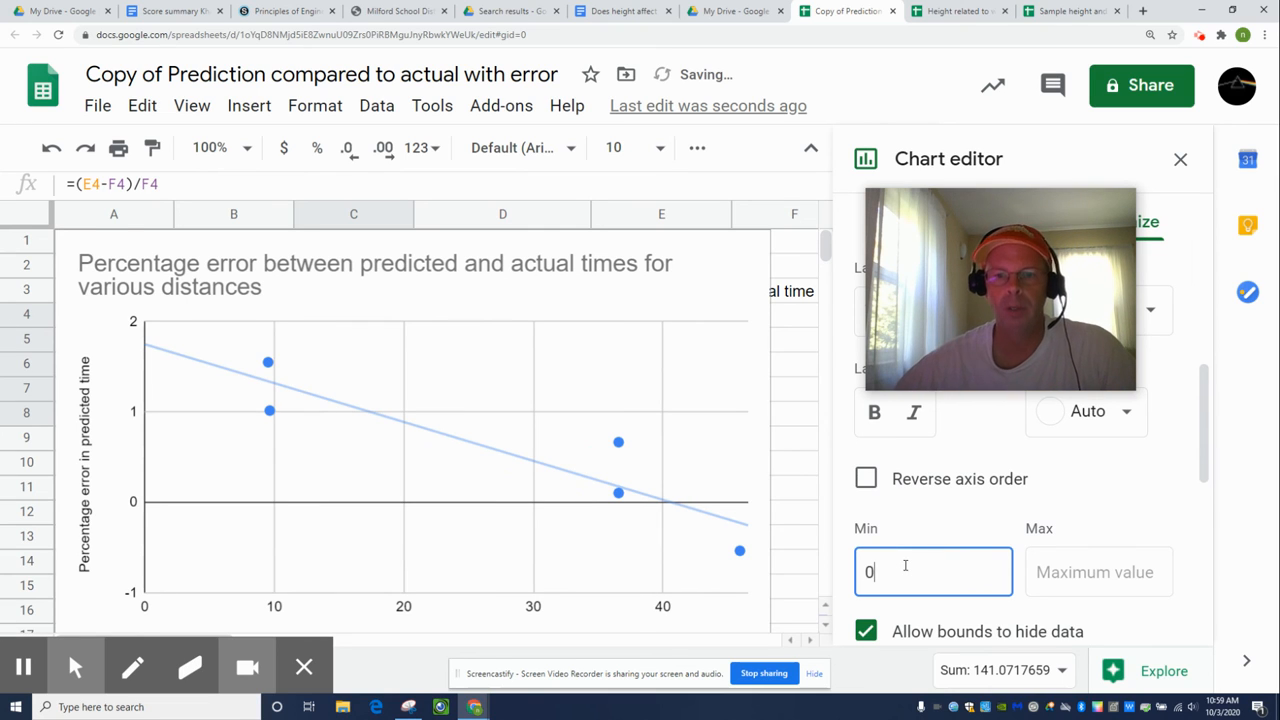
left_click(1087, 577)
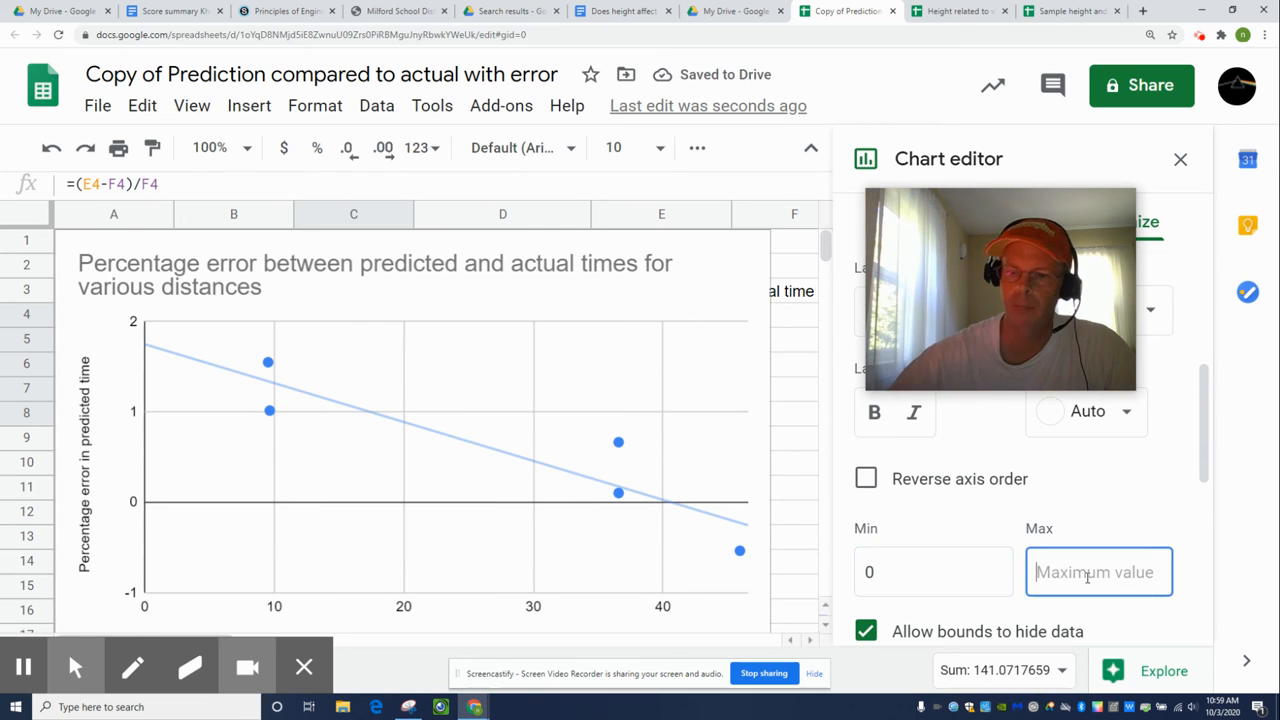
type("60")
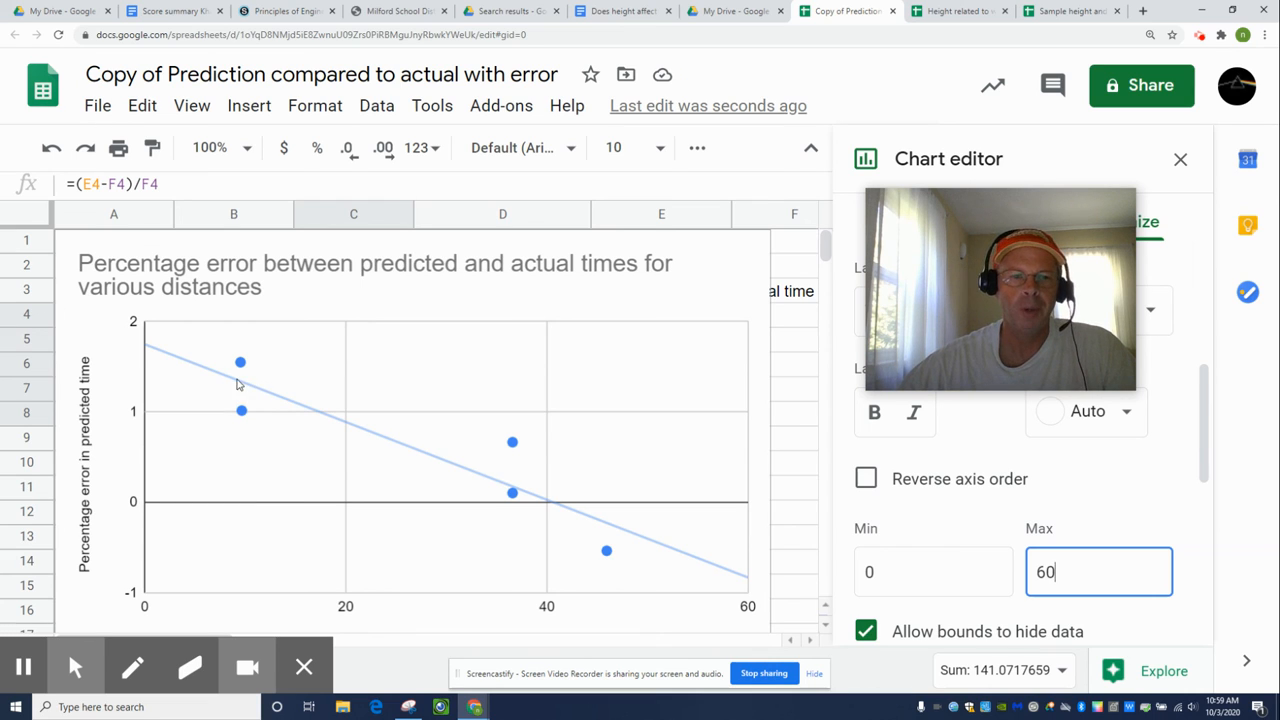
left_click(75, 667)
left_click(140, 610)
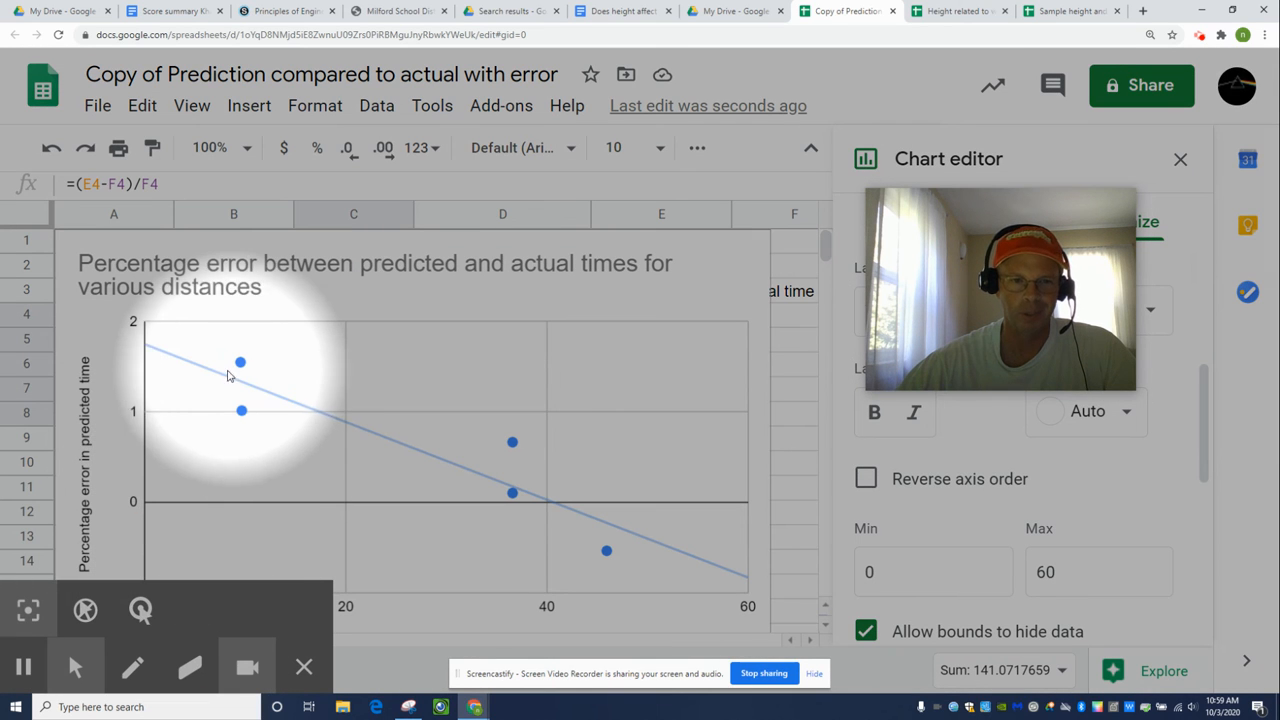